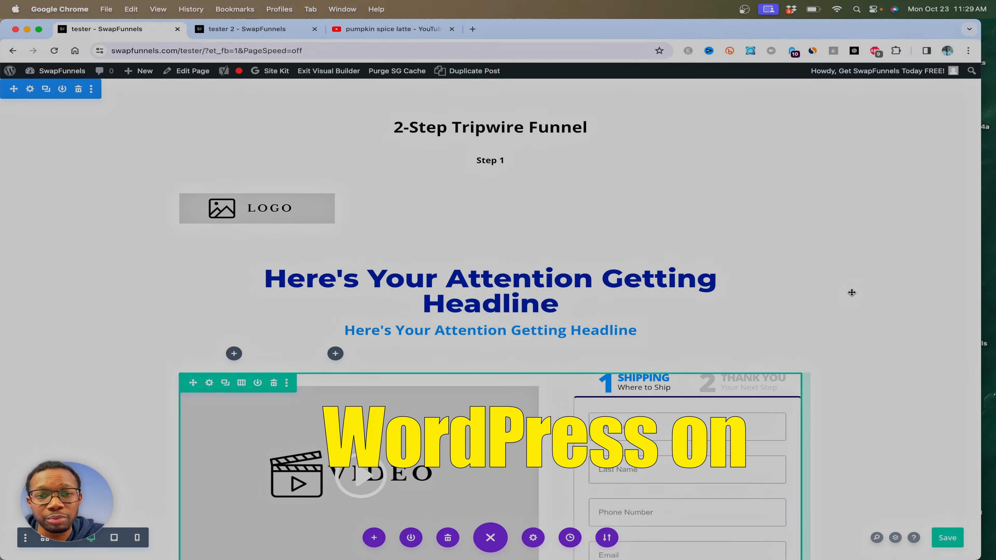
# Step: Load the existing 2-Step Funnel (Step 2) page layout into the tester 2 page
pyautogui.scroll(-3, 763, 324)
pyautogui.scroll(-15, 765, 324)
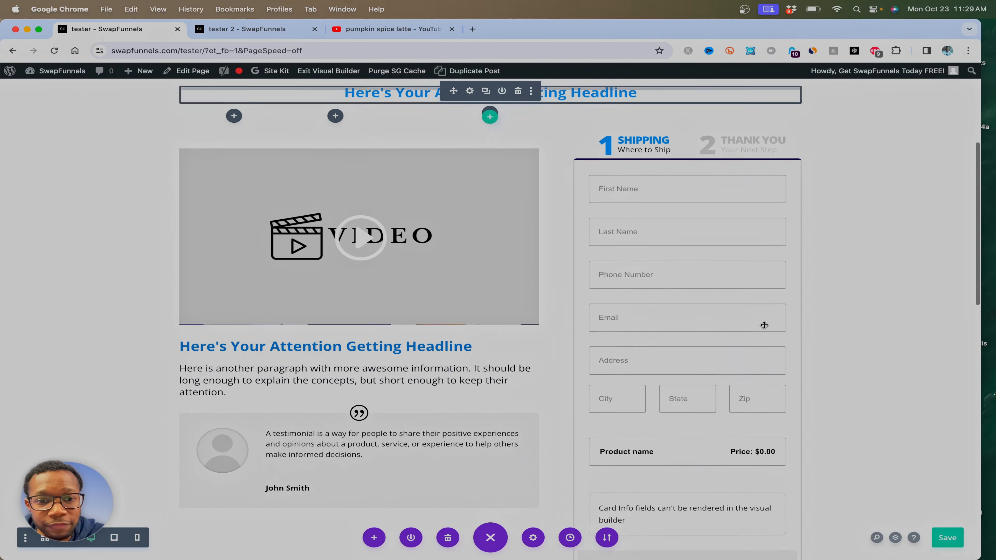
pyautogui.scroll(-5, 764, 326)
pyautogui.scroll(20, 763, 326)
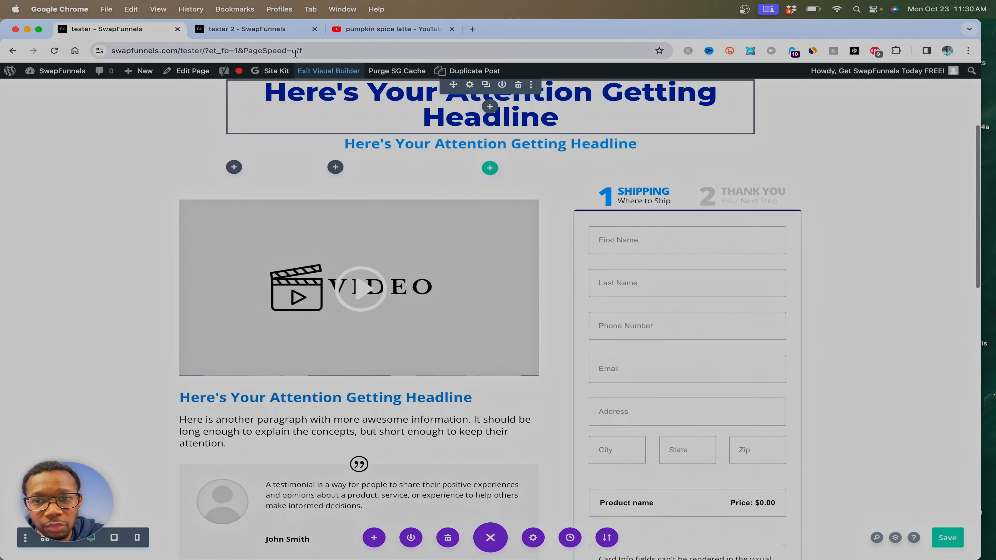
pyautogui.click(266, 28)
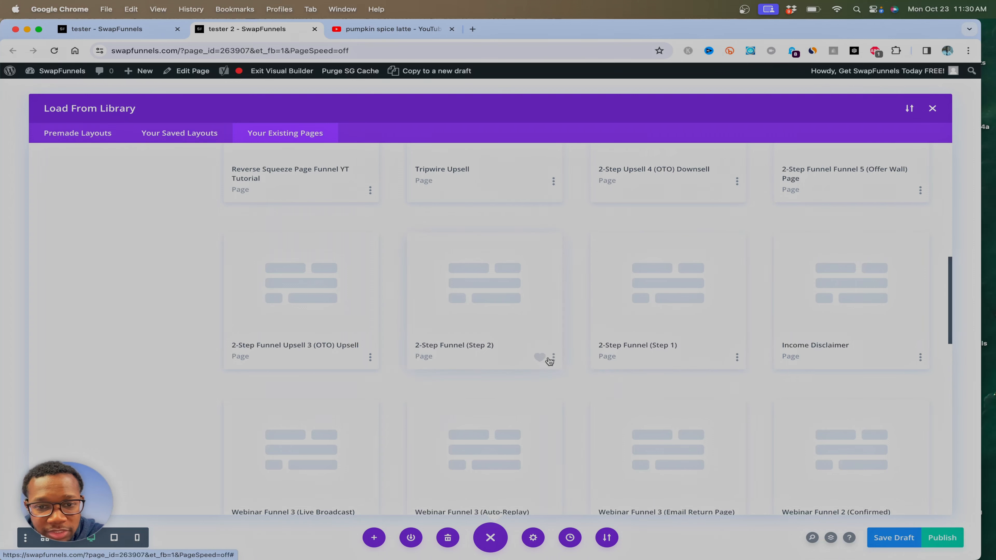
pyautogui.click(554, 357)
pyautogui.click(486, 369)
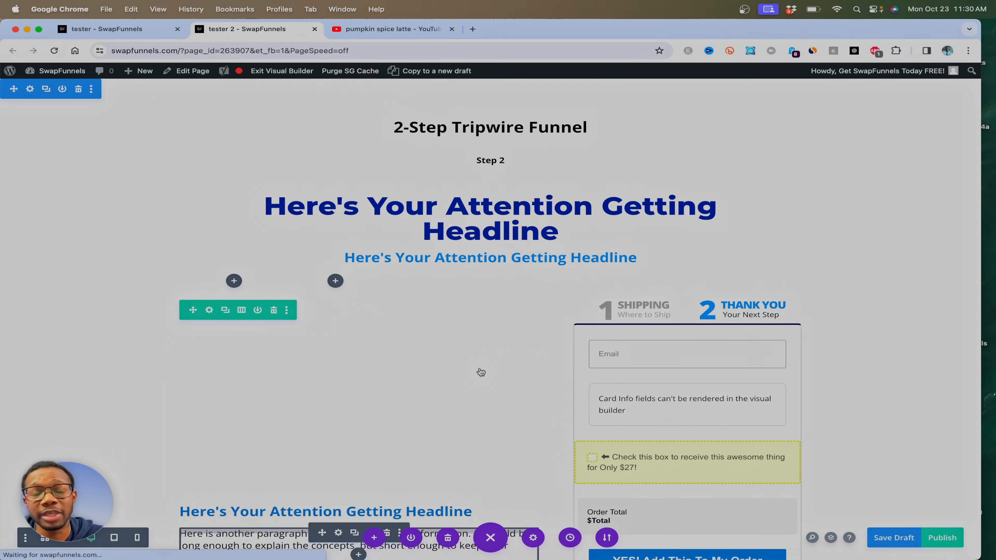
# Step: Return to the tester page and delete the "2-Step Tripwire Funnel / Step 1" title row
pyautogui.scroll(-1, 482, 372)
pyautogui.scroll(-1, 481, 373)
pyautogui.scroll(3, 481, 372)
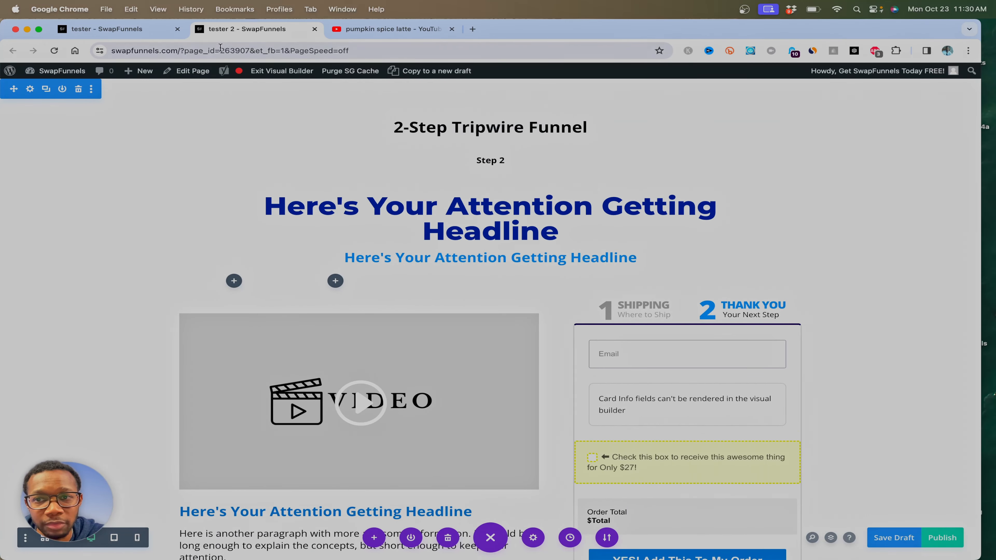
pyautogui.click(143, 31)
pyautogui.scroll(5, 554, 178)
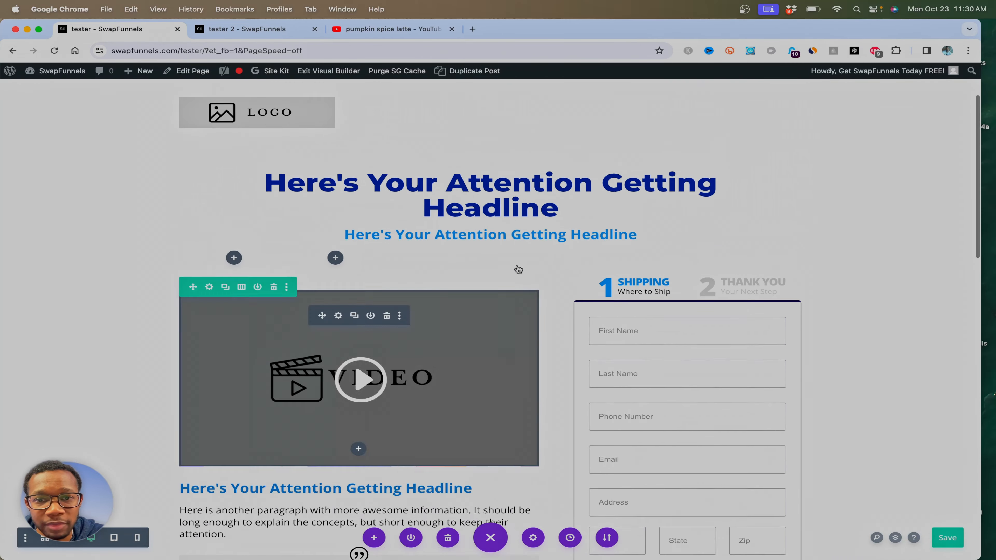
pyautogui.scroll(1, 480, 159)
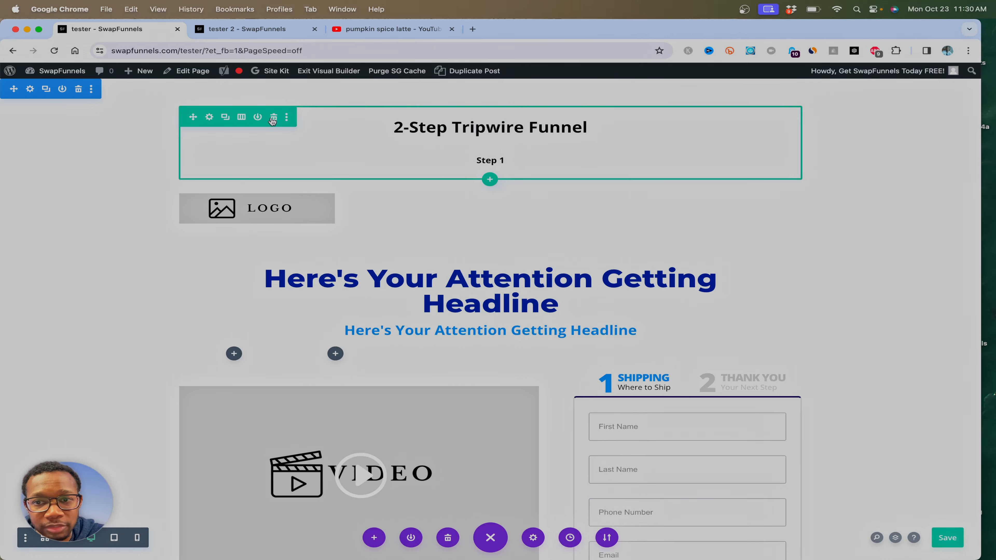
pyautogui.click(275, 117)
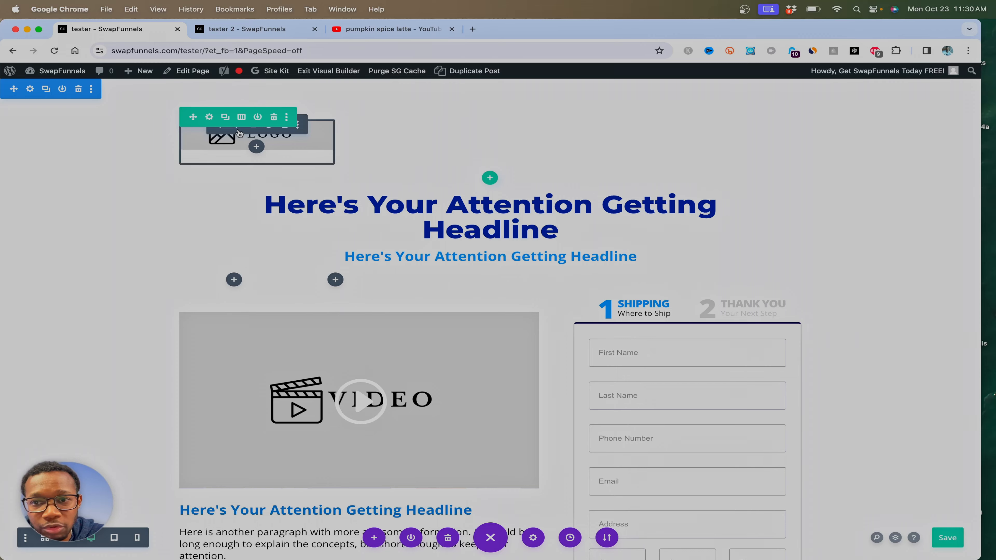
# Step: Copy the headline "Ever Wondered How to Make Pumpkin Spice Coffee Taste Like a Warm Hug on a Chilly Morning?" from the notes document
pyautogui.scroll(-20, 510, 415)
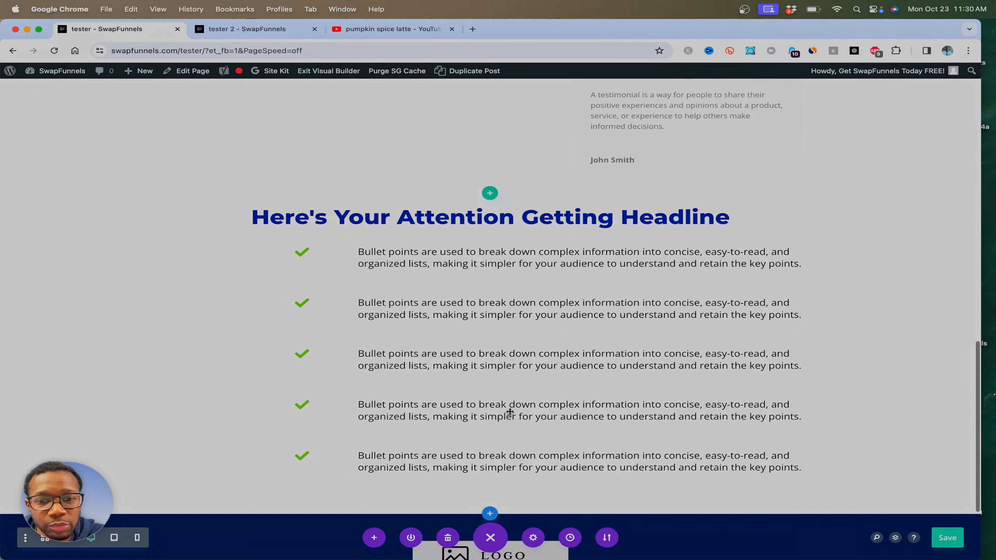
pyautogui.scroll(20, 491, 419)
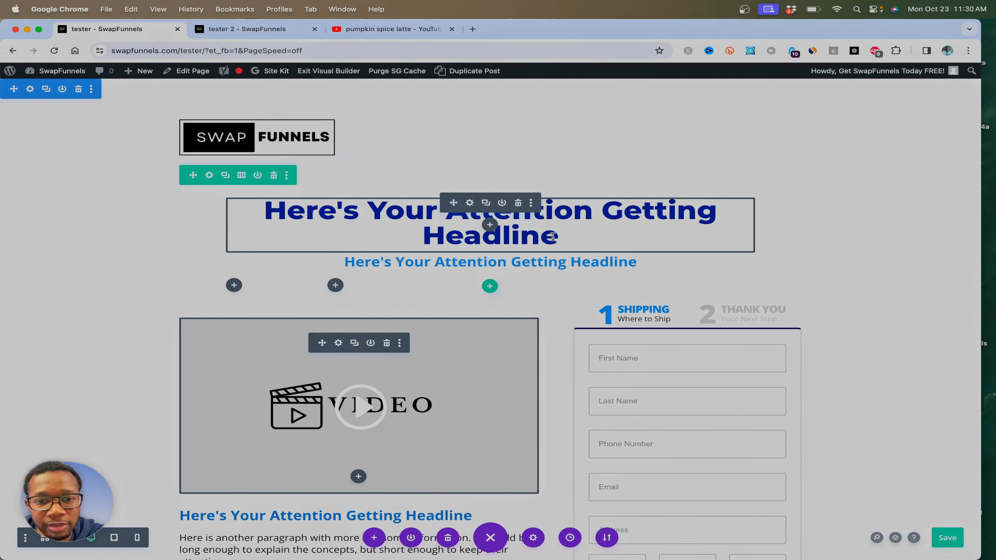
pyautogui.hotkey('ctrl', 'Right')
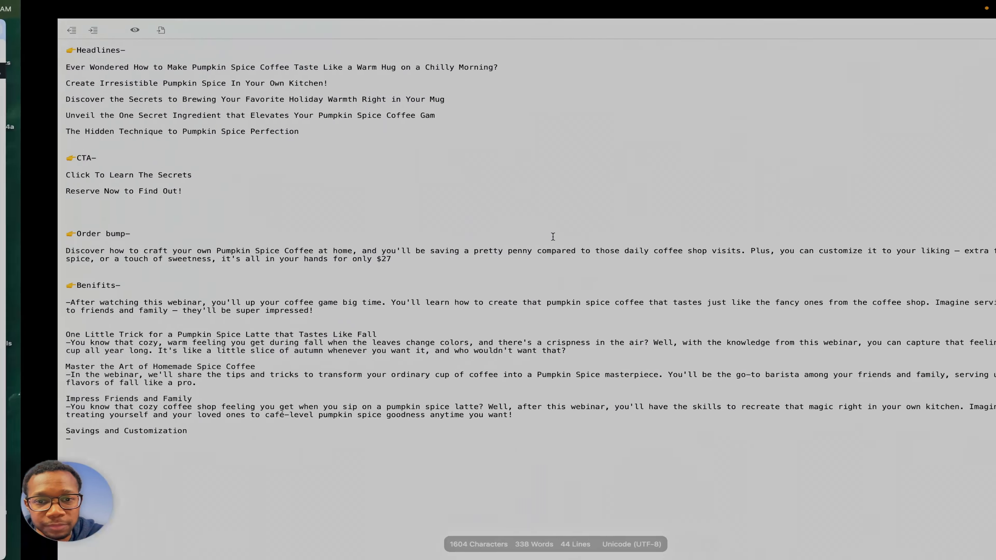
pyautogui.moveTo(455, 67); pyautogui.dragTo(36, 69)
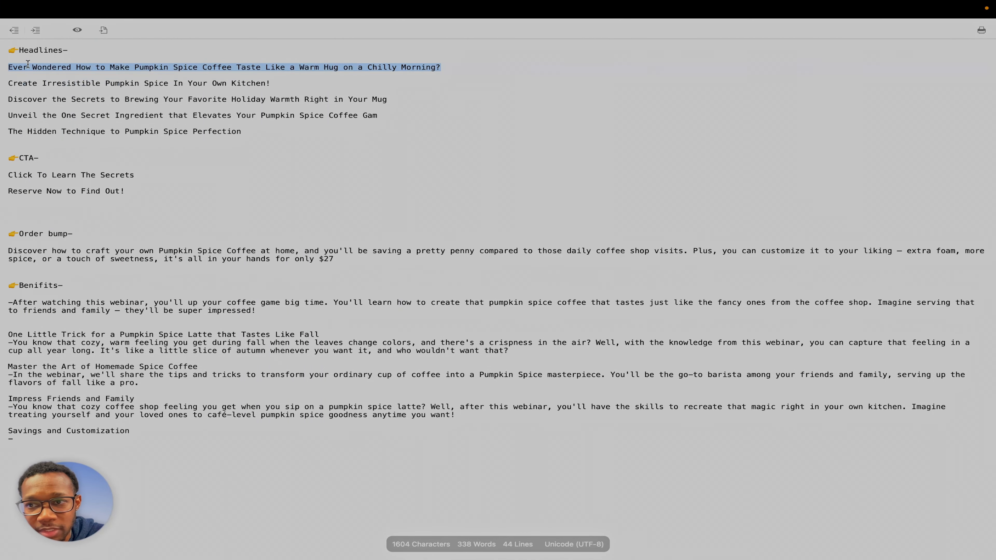
pyautogui.rightClick(29, 63)
pyautogui.click(57, 122)
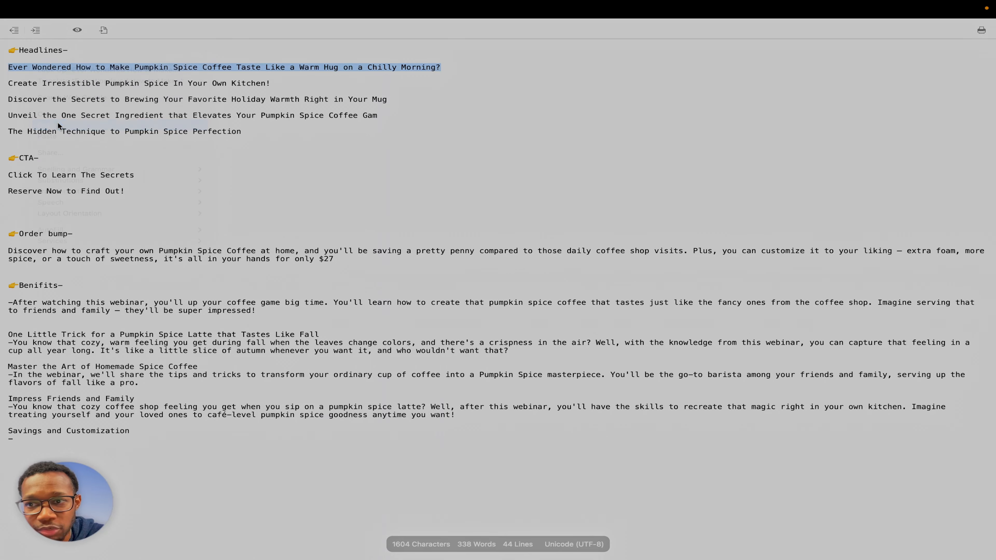
pyautogui.hotkey('ctrl', 'Left')
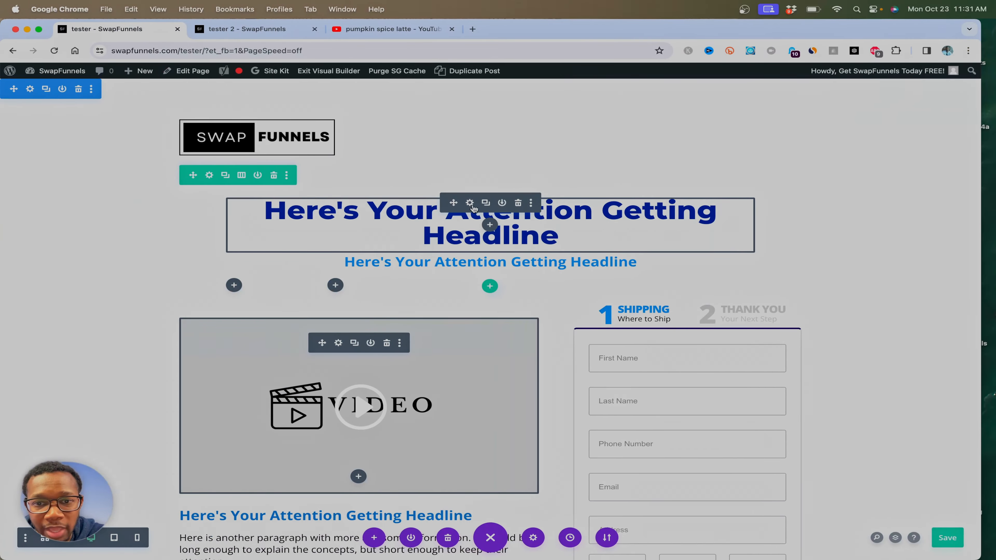
# Step: Replace the page's main headline text with the copied pumpkin spice coffee headline and save the text module
pyautogui.click(470, 203)
pyautogui.scroll(-3, 195, 312)
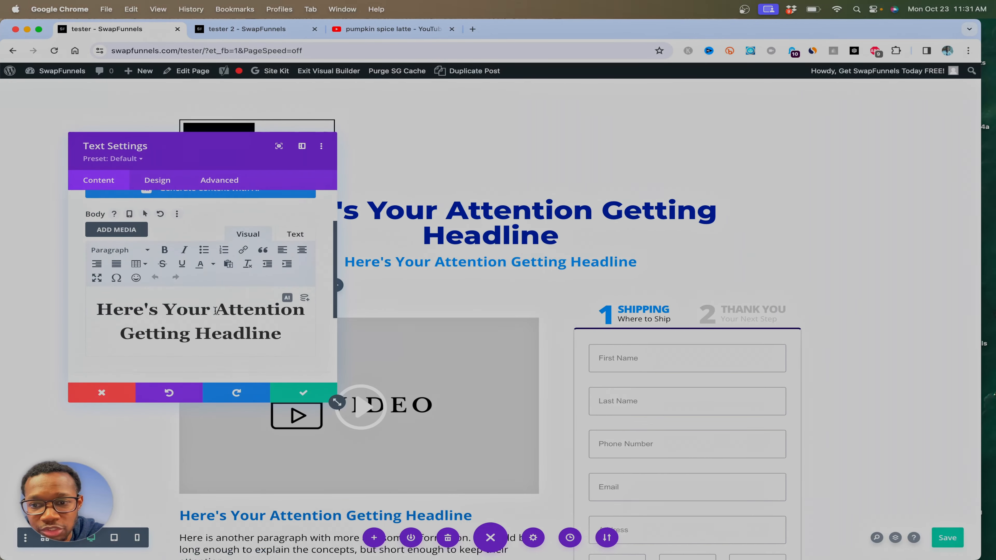
pyautogui.tripleClick(195, 312)
pyautogui.press('super+v')
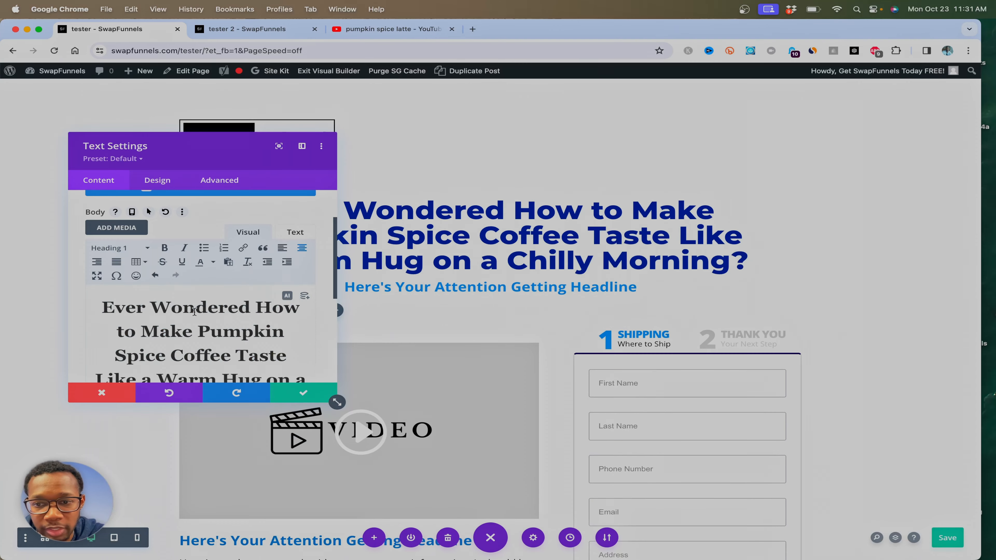
pyautogui.click(304, 393)
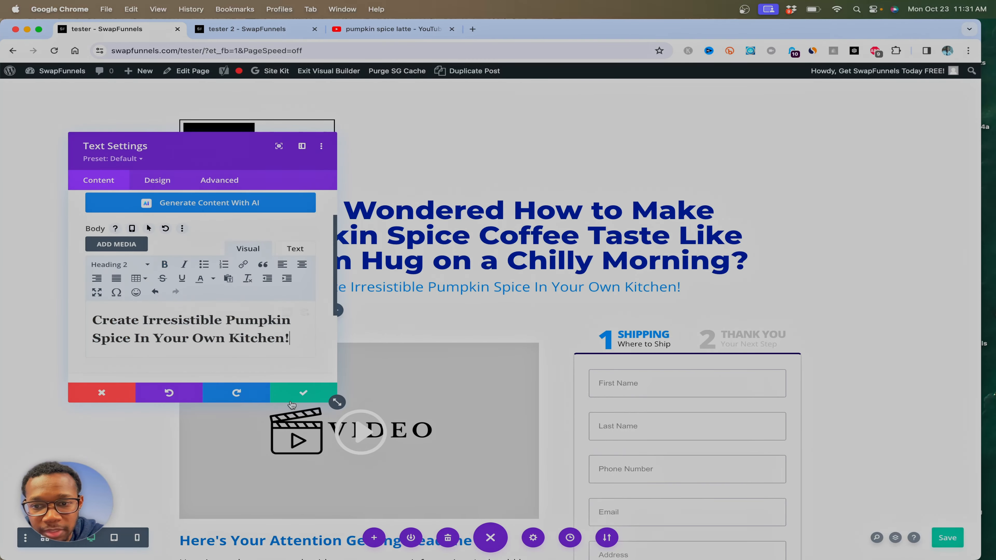
# Step: Set the subheadline's Heading 2 text color to black and recolor the main headline orange
pyautogui.click(166, 183)
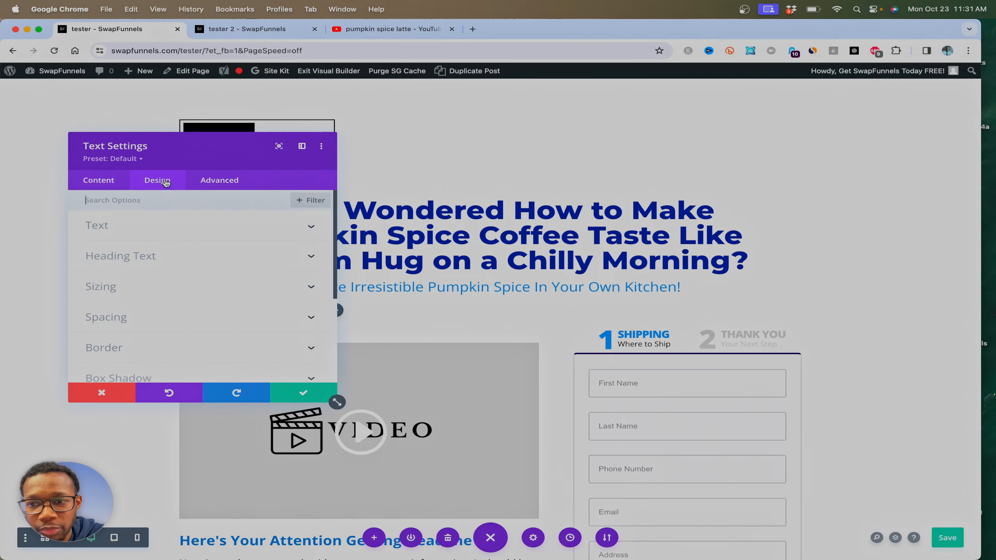
pyautogui.click(182, 262)
pyautogui.click(140, 235)
pyautogui.scroll(-5, 159, 295)
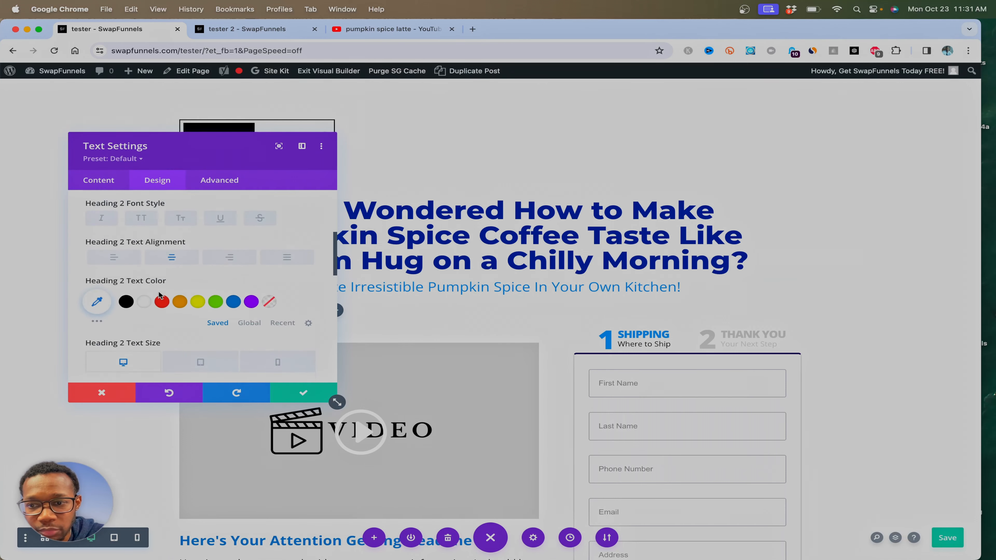
pyautogui.click(126, 291)
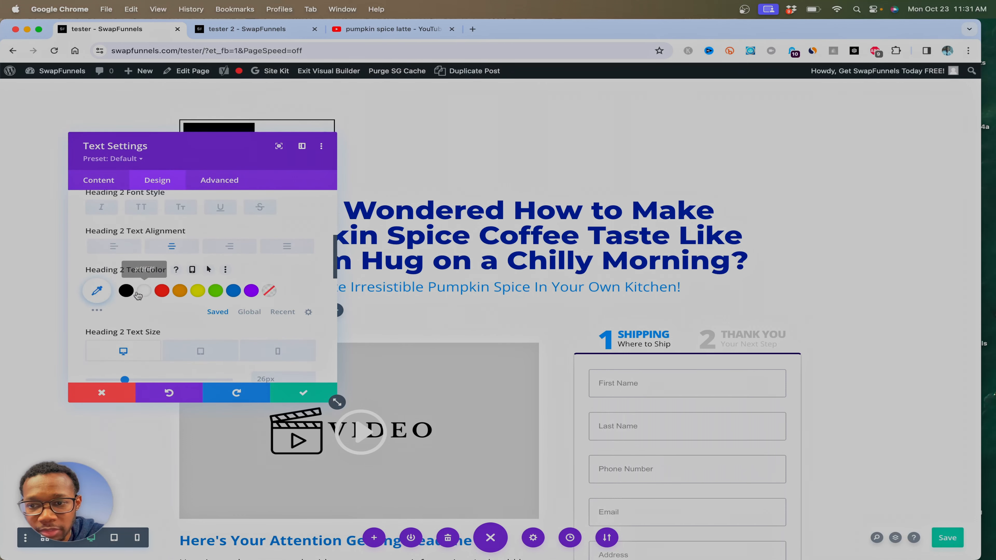
pyautogui.click(294, 396)
pyautogui.click(471, 224)
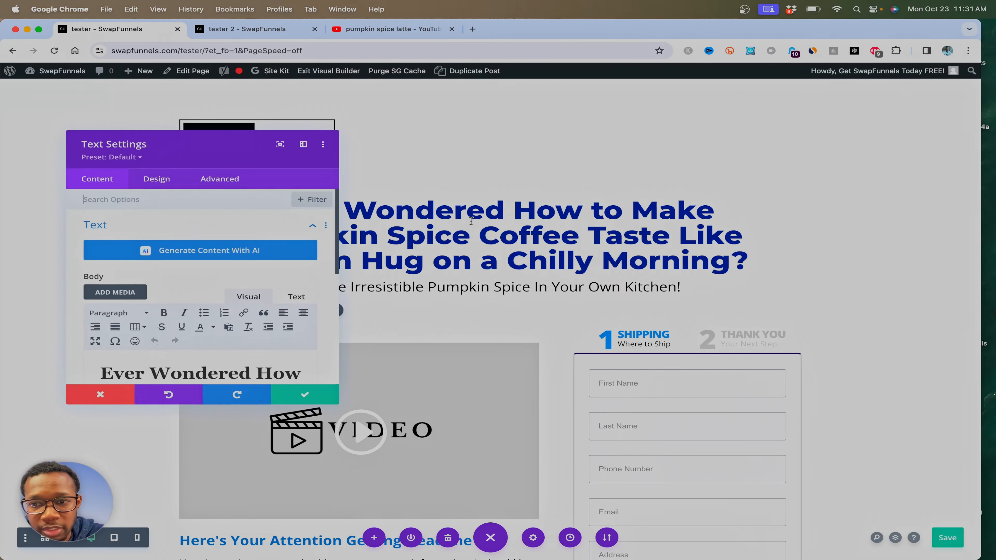
pyautogui.click(158, 180)
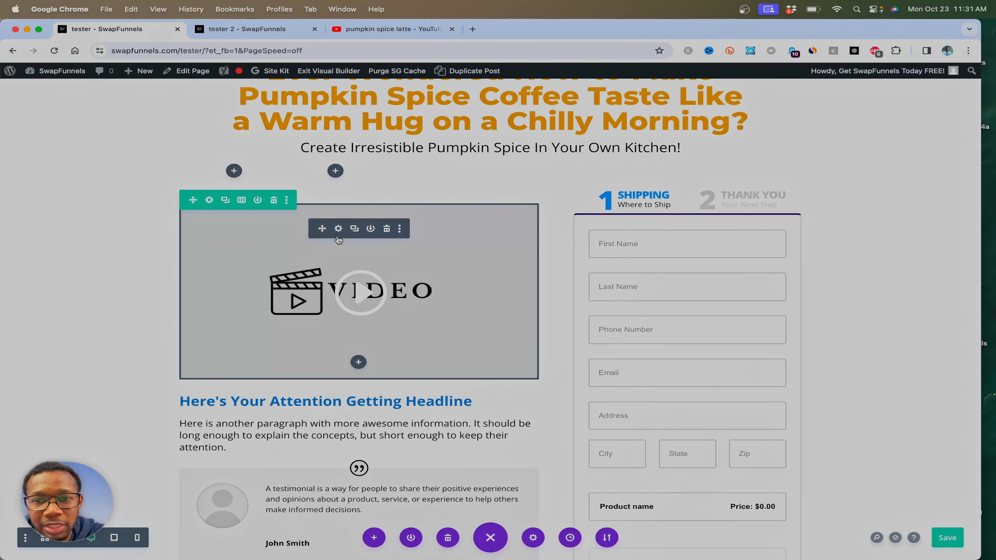
# Step: Switch to YouTube and get the share link of "Easy pumpkin spice latte recipe (7 ingredients you have at home)"
pyautogui.click(396, 35)
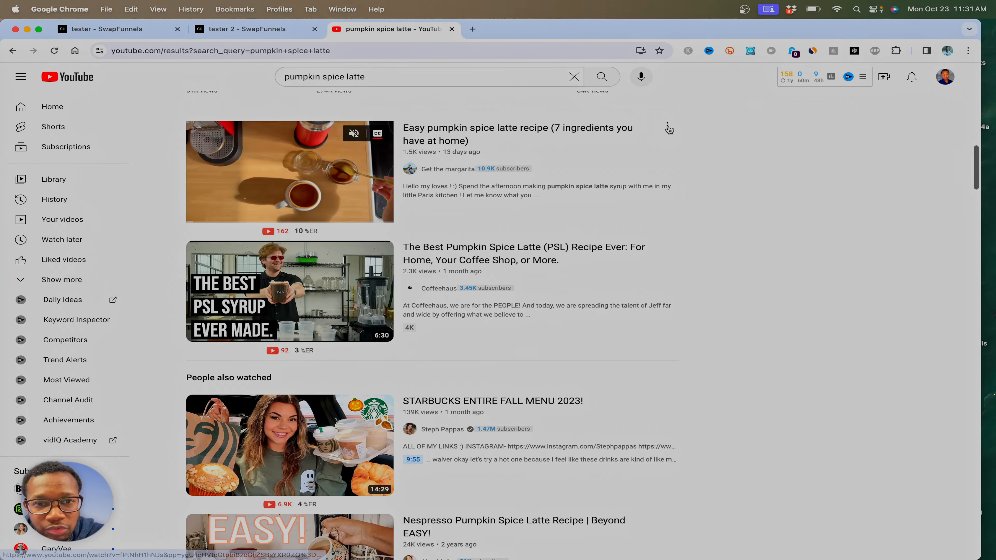
pyautogui.click(668, 127)
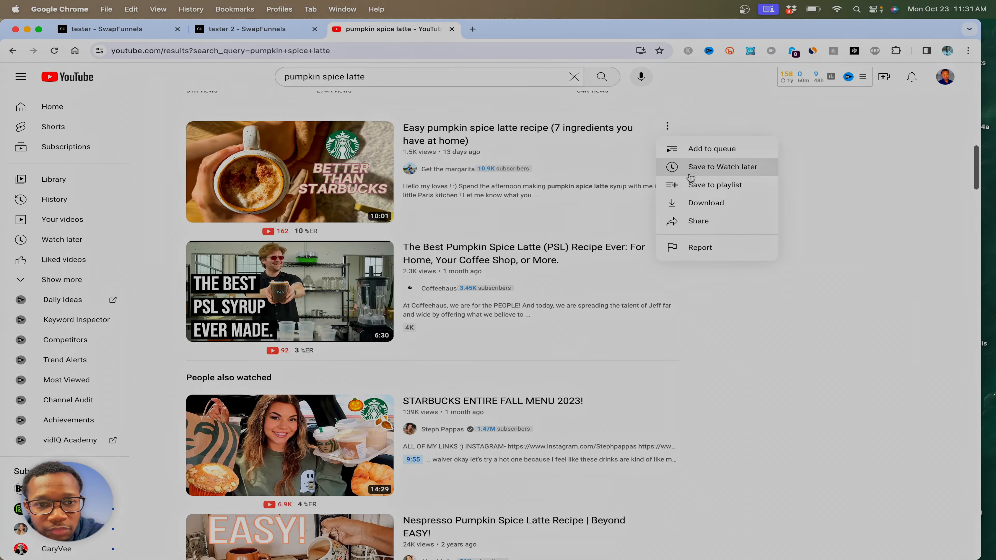
pyautogui.click(692, 221)
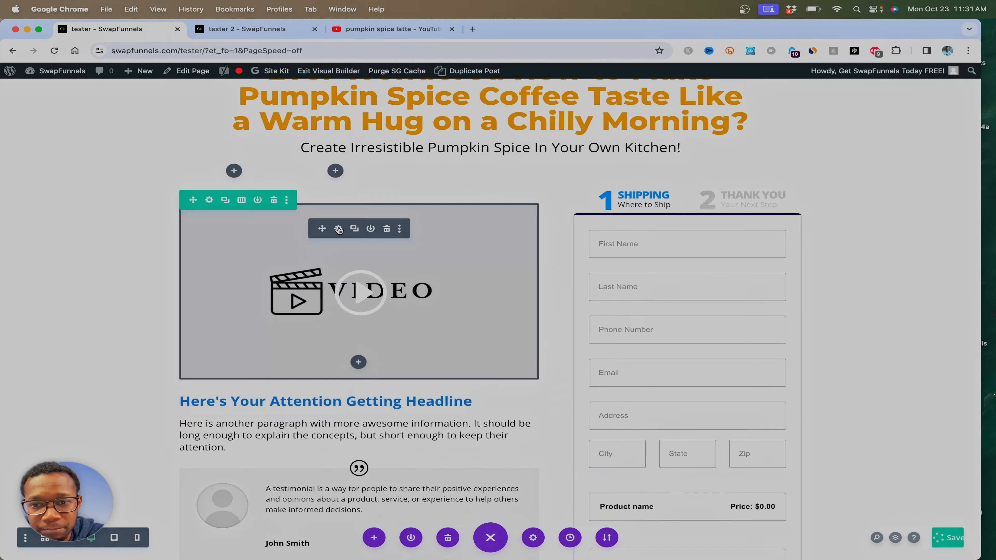
# Step: Insert the YouTube link into the tester page's video module by URL, delete its overlay image and save the module
pyautogui.click(329, 227)
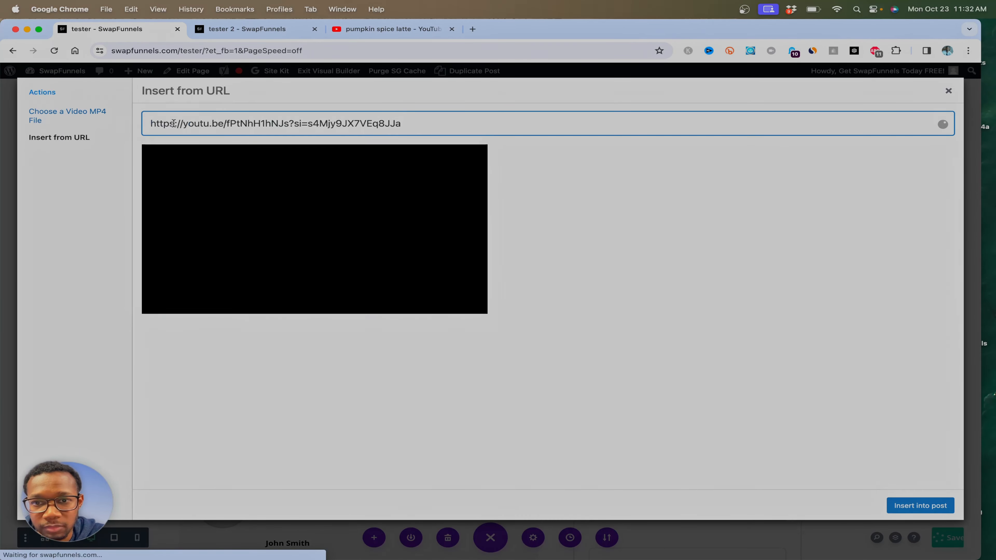
pyautogui.click(920, 506)
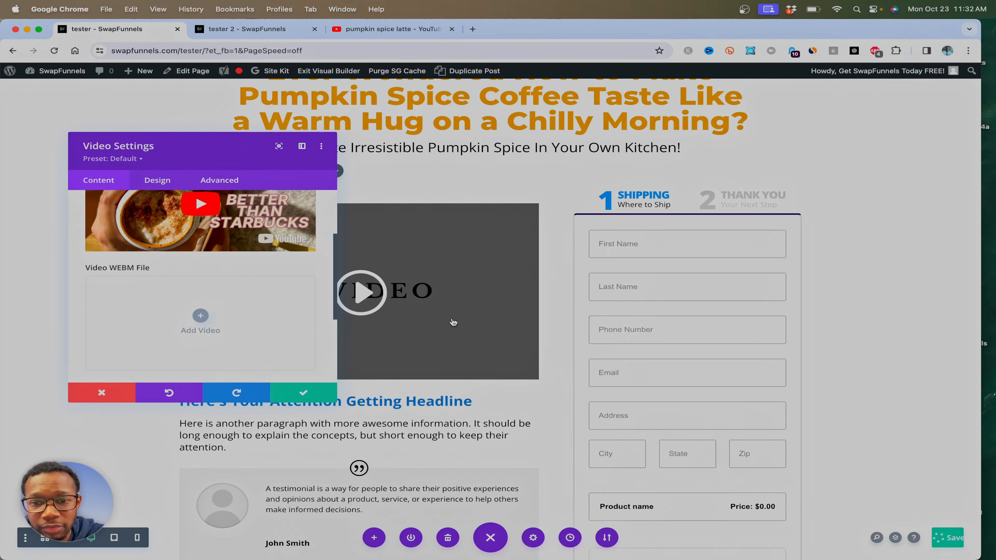
pyautogui.scroll(-5, 260, 323)
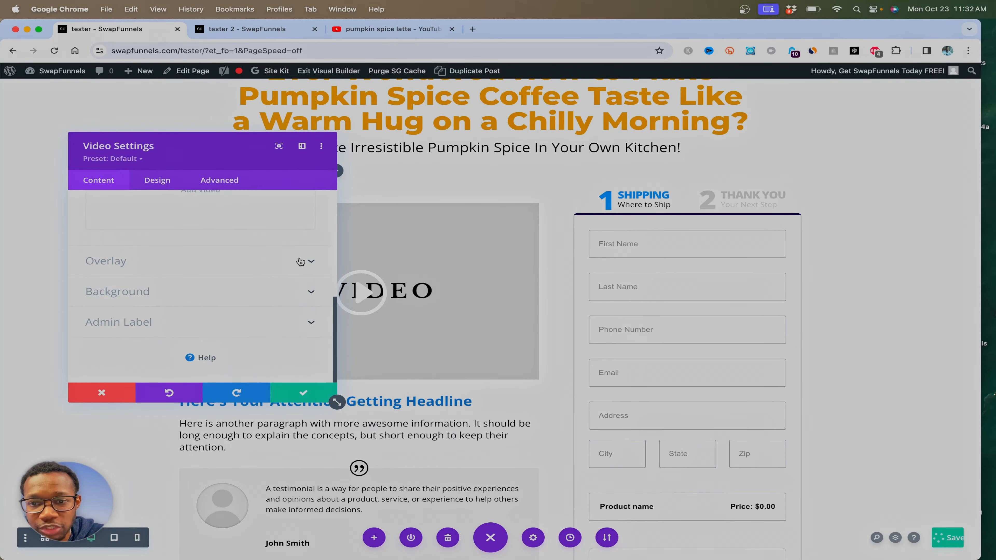
pyautogui.click(300, 262)
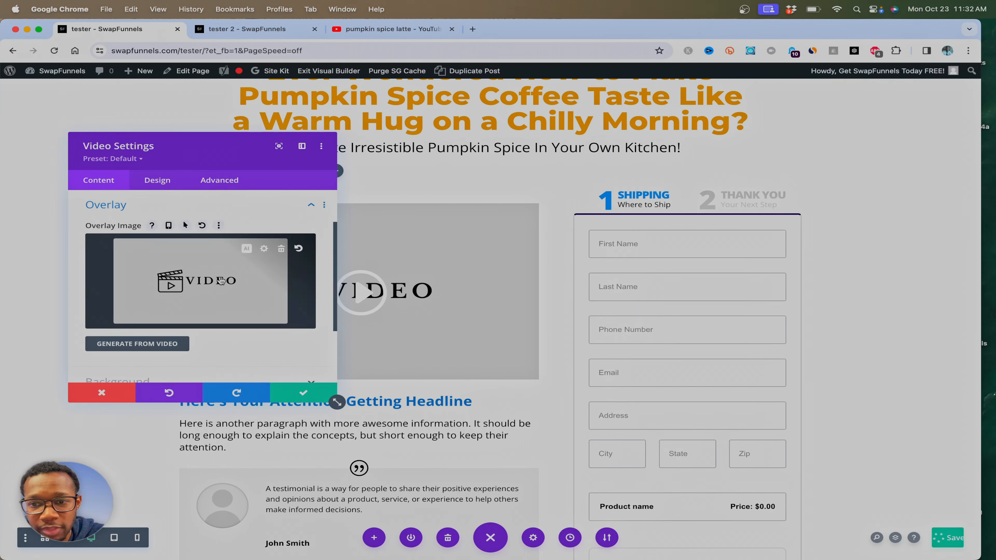
pyautogui.click(282, 249)
pyautogui.click(298, 393)
# Step: Replace the headline below the video with "Discover the Secrets to Brewing Your Favorite Holiday Warmth Right in Your Mug" from the notes
pyautogui.scroll(-4, 442, 345)
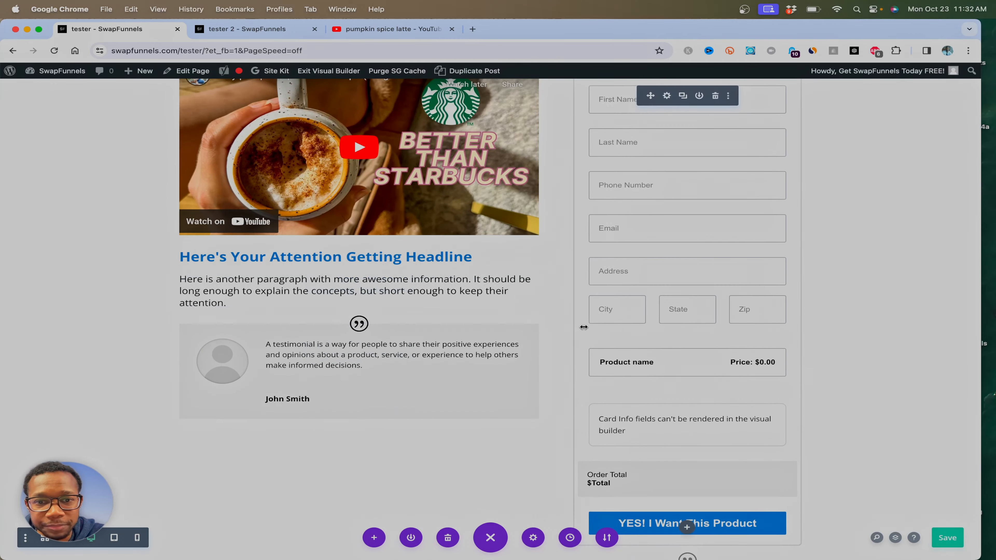
pyautogui.hotkey('ctrl', 'Right')
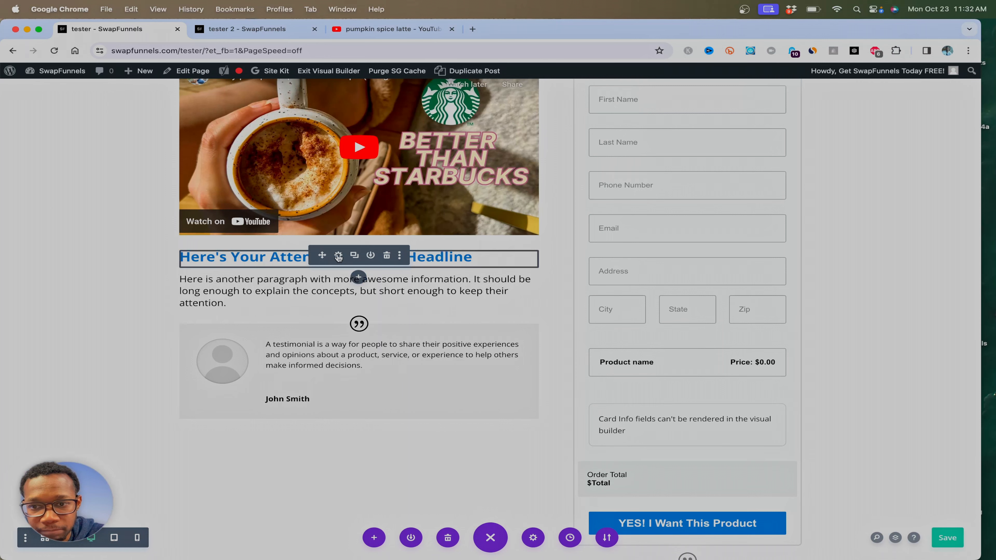
pyautogui.click(339, 255)
pyautogui.scroll(-2, 209, 322)
pyautogui.click(163, 321)
pyautogui.press('super+a')
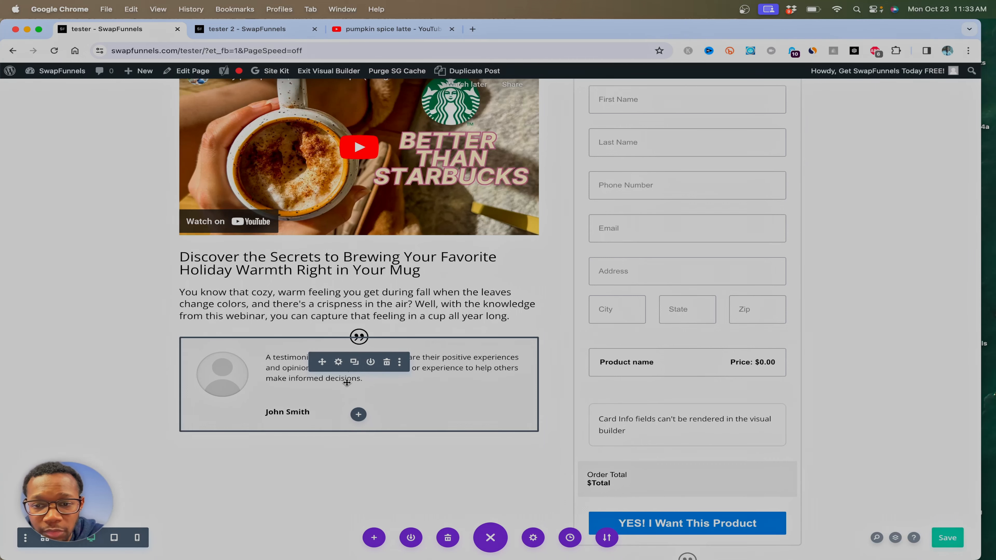
# Step: Recolor the checkout form's button orange, set its submit text to "YES! I Want To Know The Holiday Secrets" and save the module
pyautogui.scroll(-2, 443, 399)
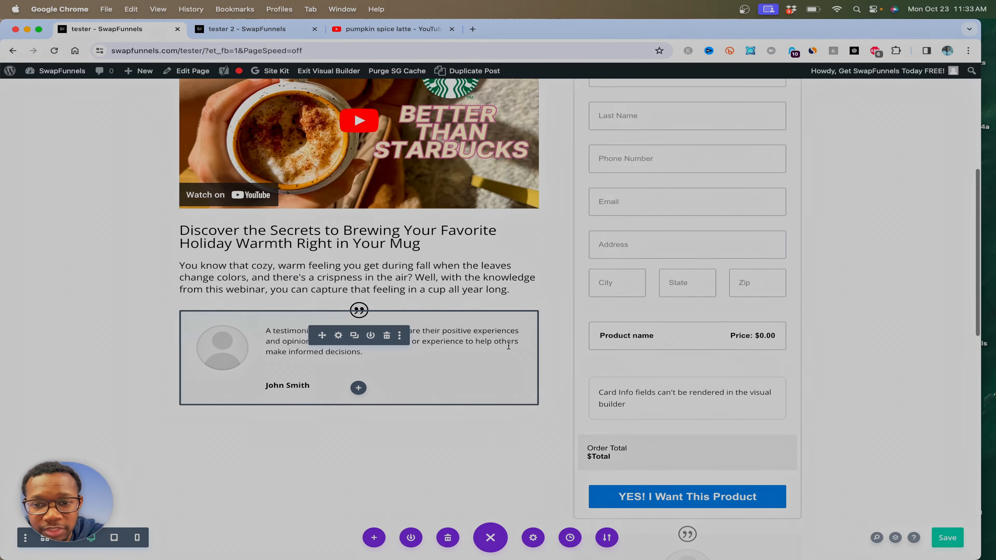
pyautogui.scroll(-1, 491, 386)
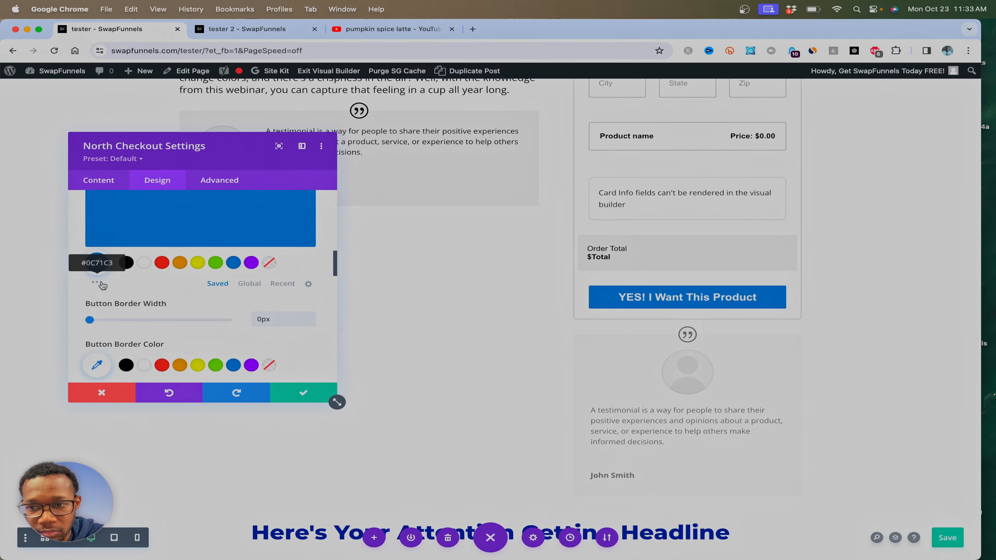
pyautogui.click(101, 283)
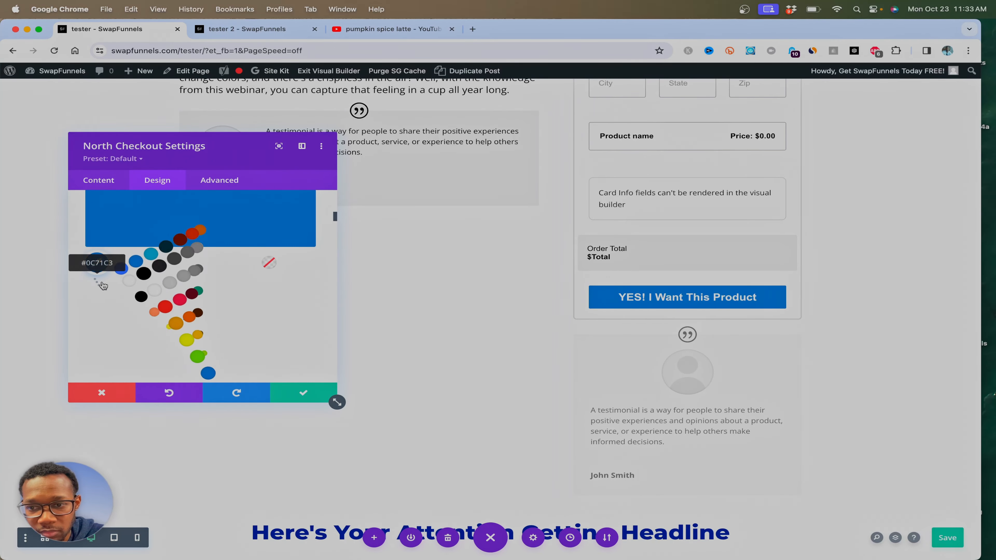
pyautogui.click(144, 339)
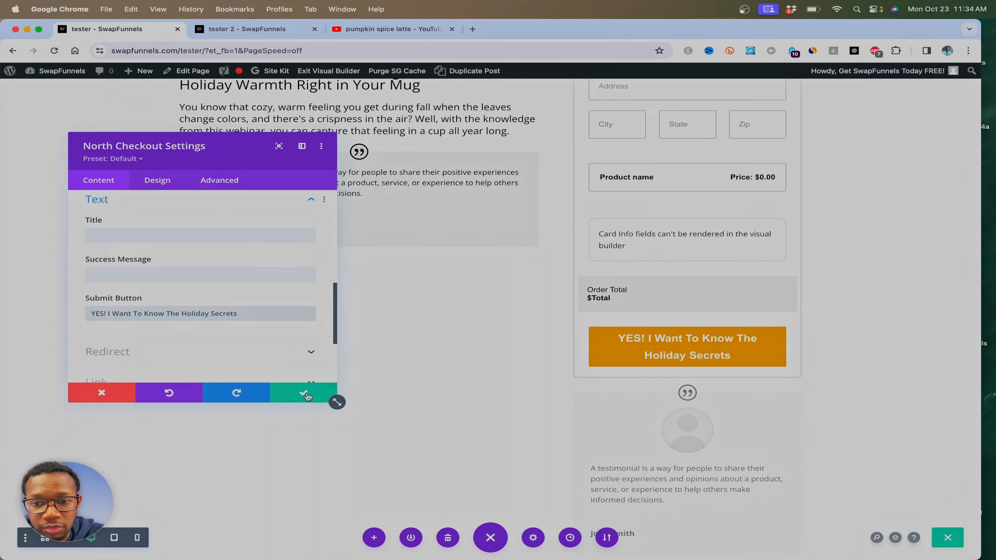
pyautogui.click(304, 394)
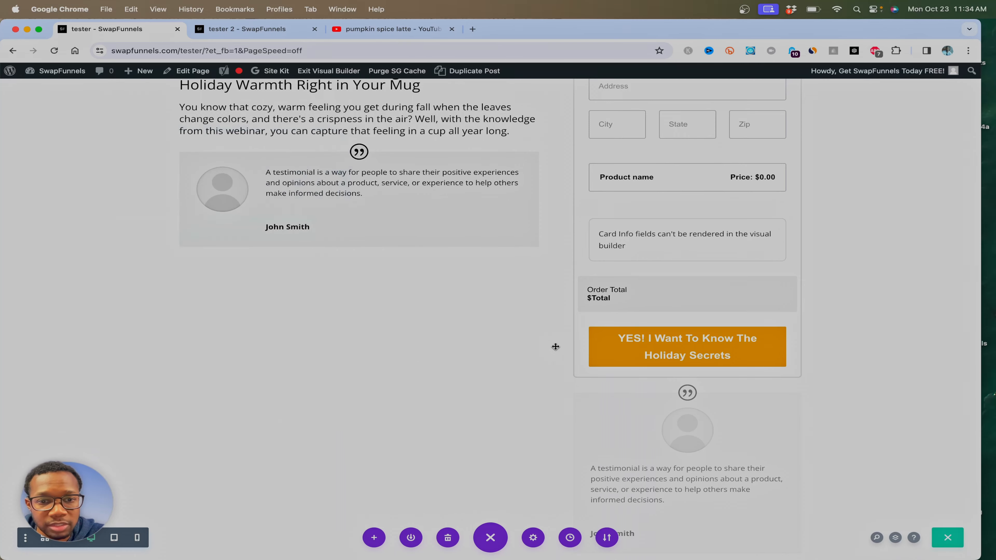
# Step: Replace the lower headline with "Unveil the One Secret Ingredient that Elevates Your Pumpkin Spice Coffee Gam" in orange and fill the bullet points from the notes
pyautogui.scroll(10, 553, 349)
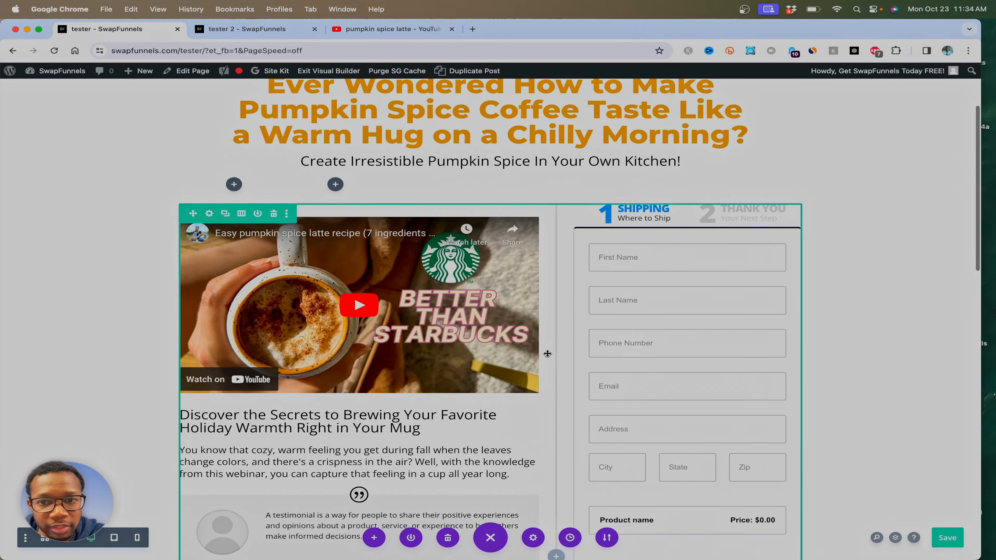
pyautogui.scroll(-10, 548, 353)
pyautogui.scroll(-1, 547, 353)
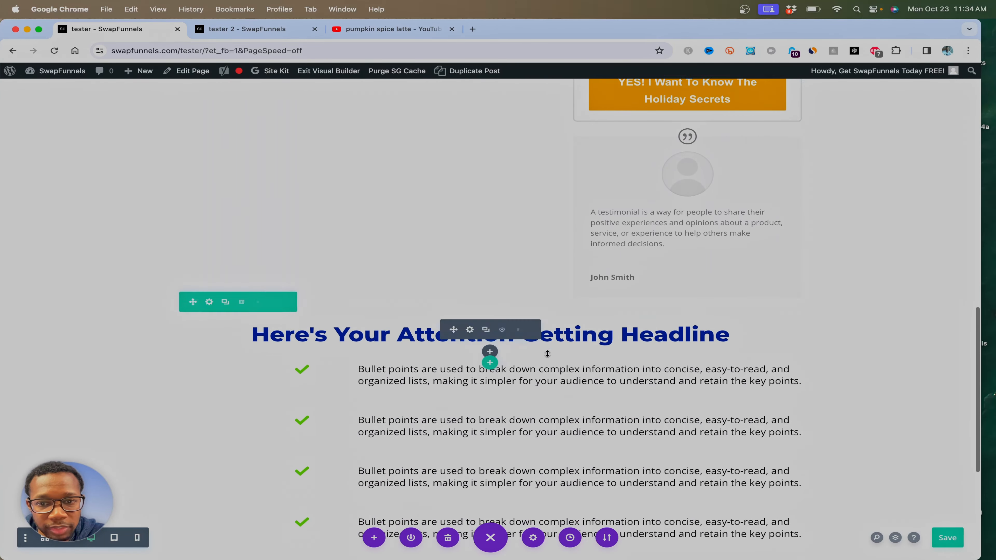
pyautogui.hotkey('ctrl', 'Right')
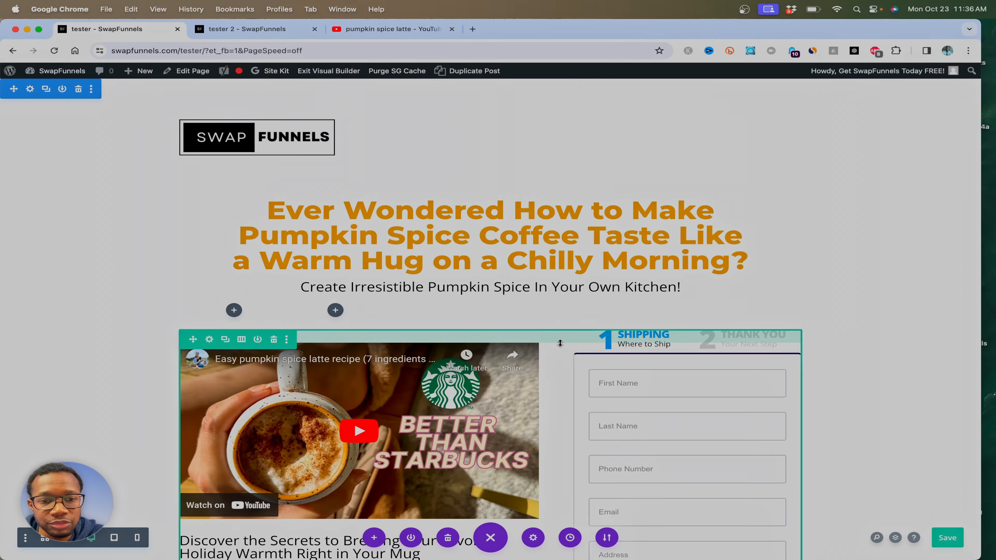
pyautogui.scroll(-10, 560, 343)
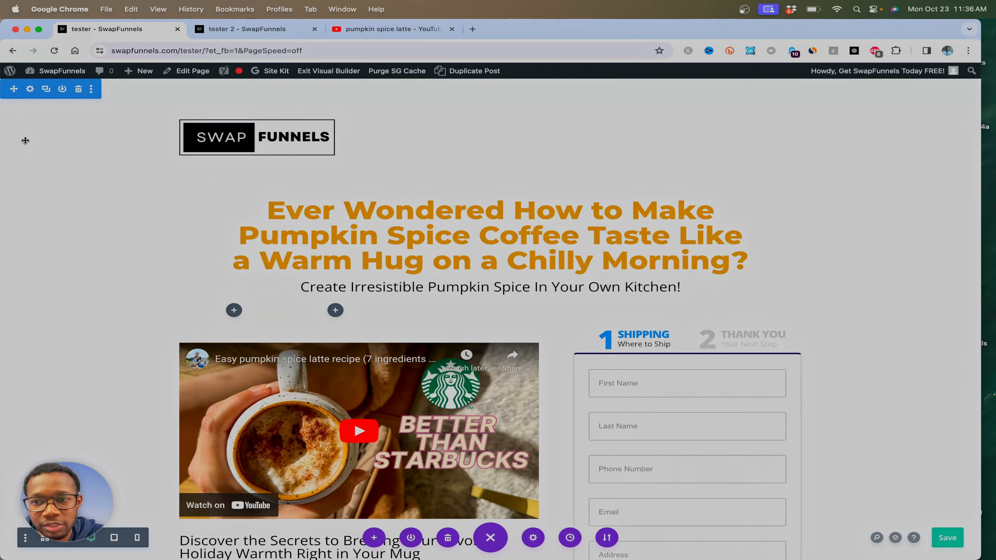
# Step: Set the main section's background to the faded pumpkin spice latte and cinnamon stick image and save the section settings
pyautogui.click(30, 90)
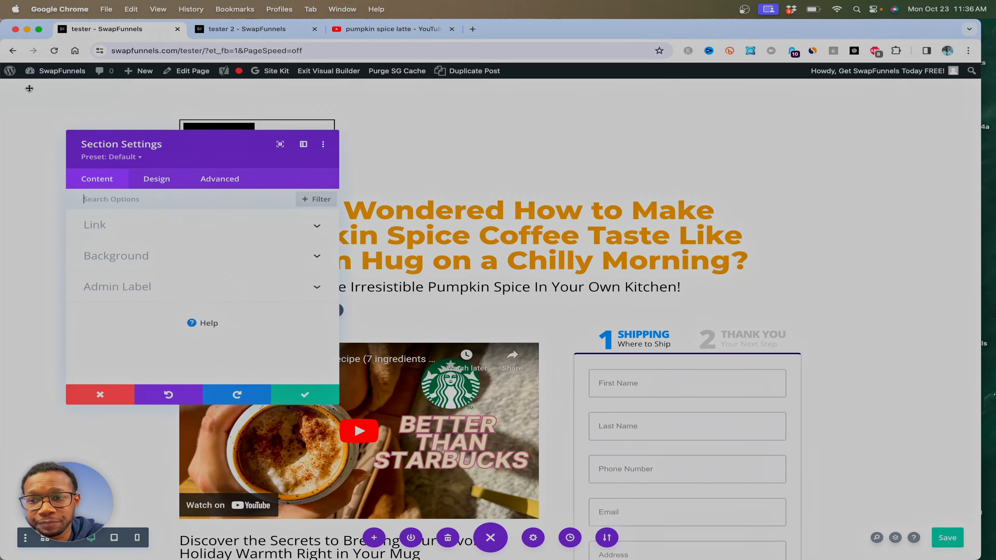
pyautogui.click(170, 260)
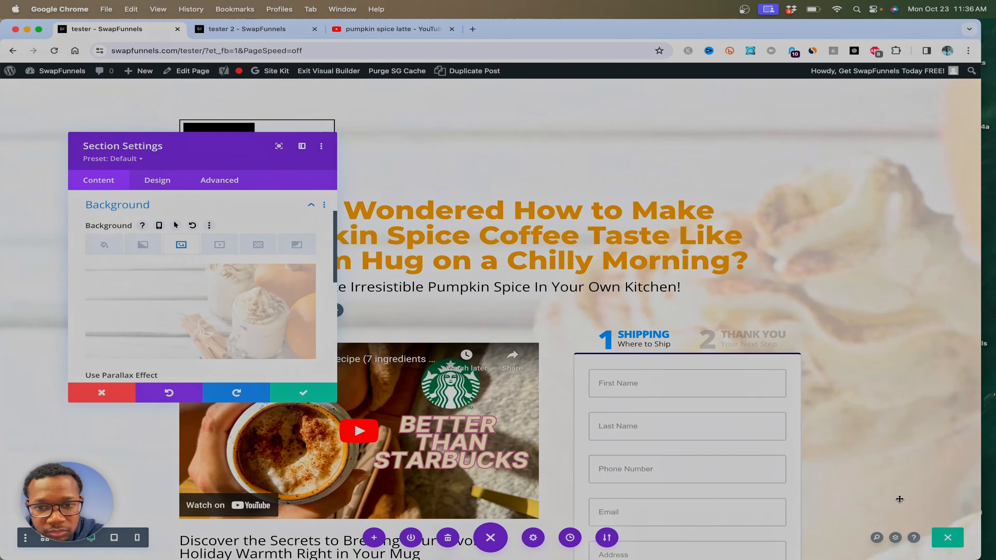
pyautogui.click(303, 393)
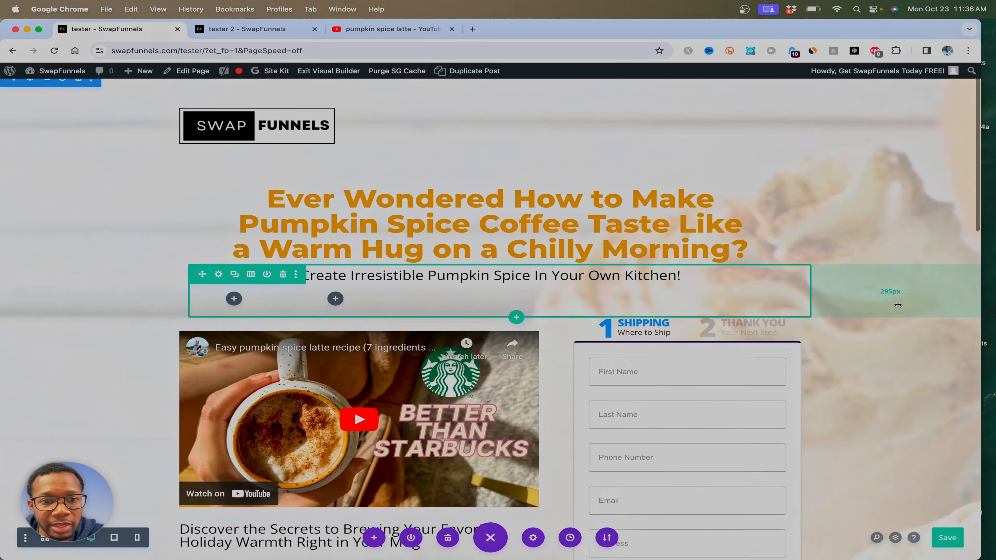
# Step: Inspect how the background image fits behind the headlines, video, checkout form and bullet points down the whole page
pyautogui.scroll(-3, 465, 289)
pyautogui.scroll(-10, 60, 328)
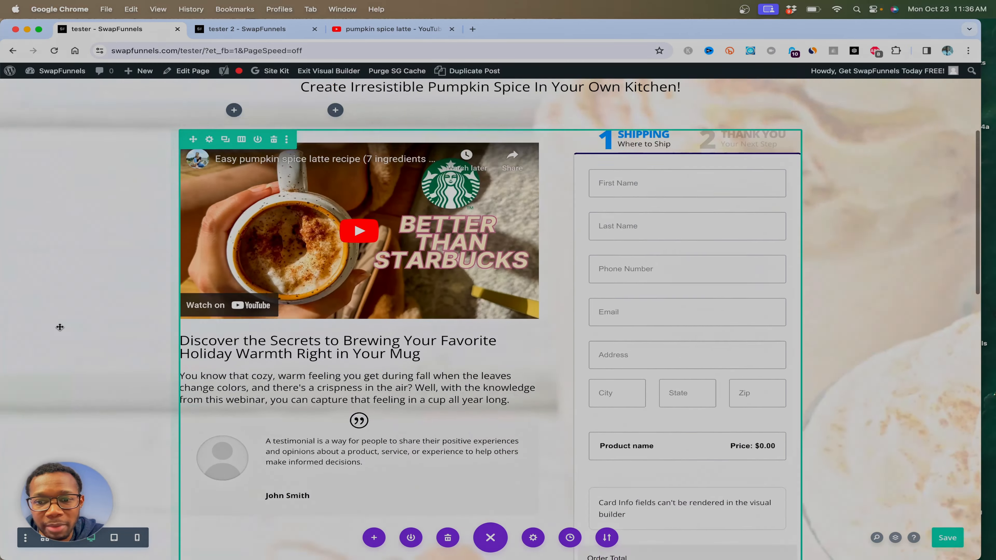
pyautogui.scroll(-10, 60, 327)
pyautogui.scroll(15, 60, 327)
pyautogui.scroll(12, 60, 328)
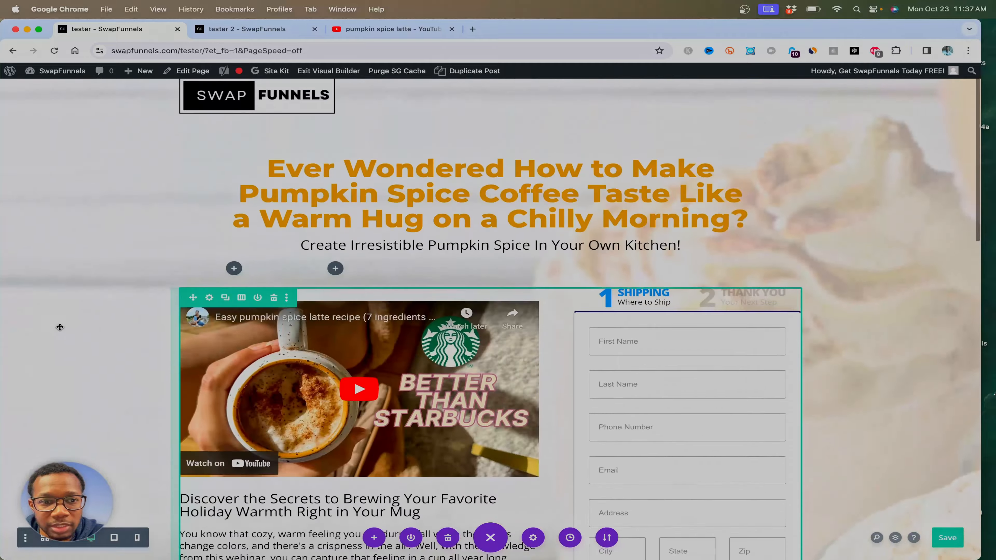
pyautogui.scroll(-15, 60, 328)
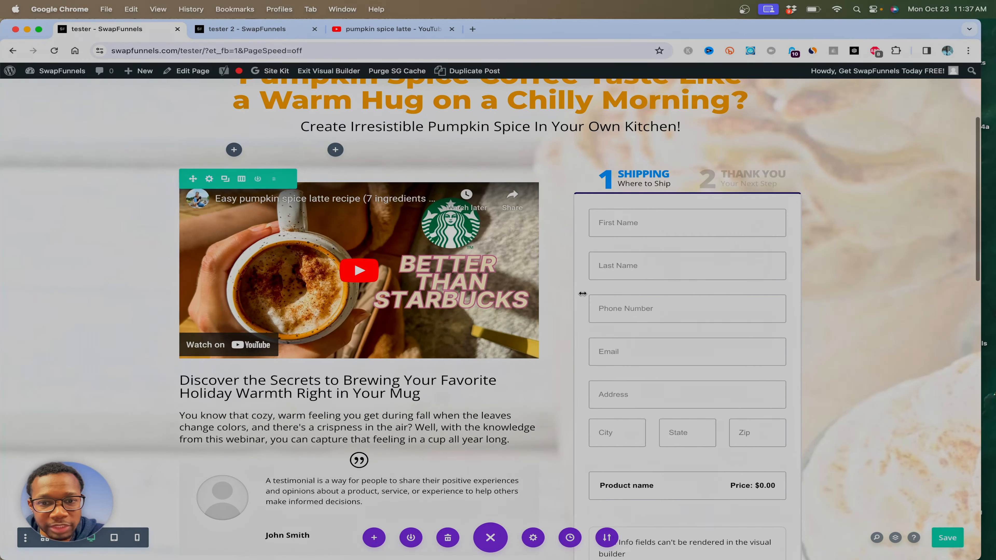
pyautogui.scroll(-10, 402, 334)
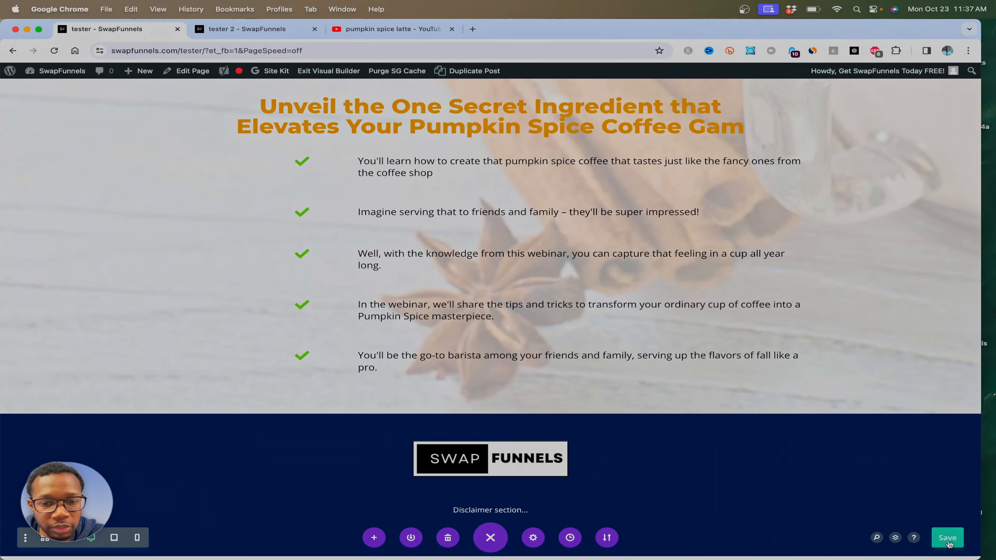
# Step: Save the tester page and check its desktop layout from the main headline down to the lower testimonial
pyautogui.scroll(20, 764, 345)
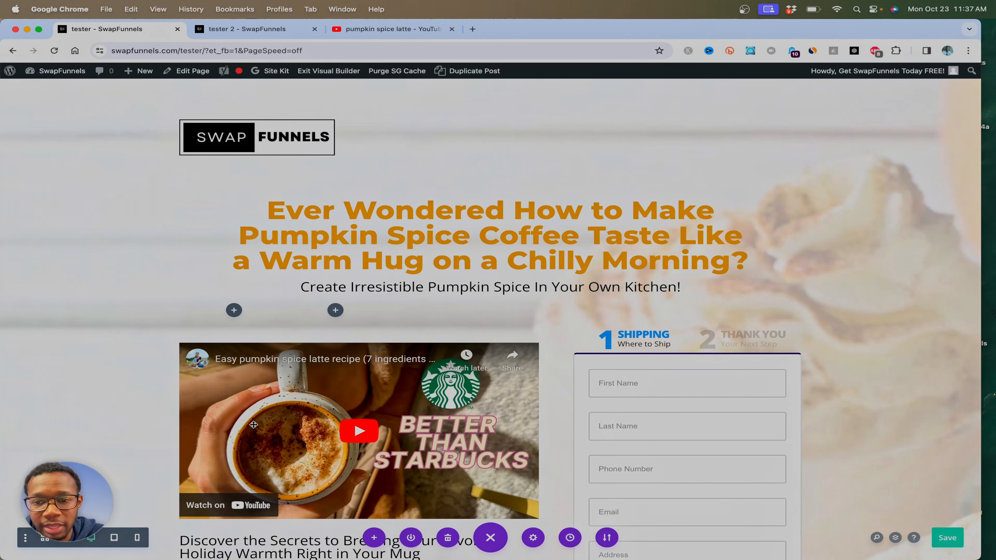
pyautogui.scroll(-2, 253, 425)
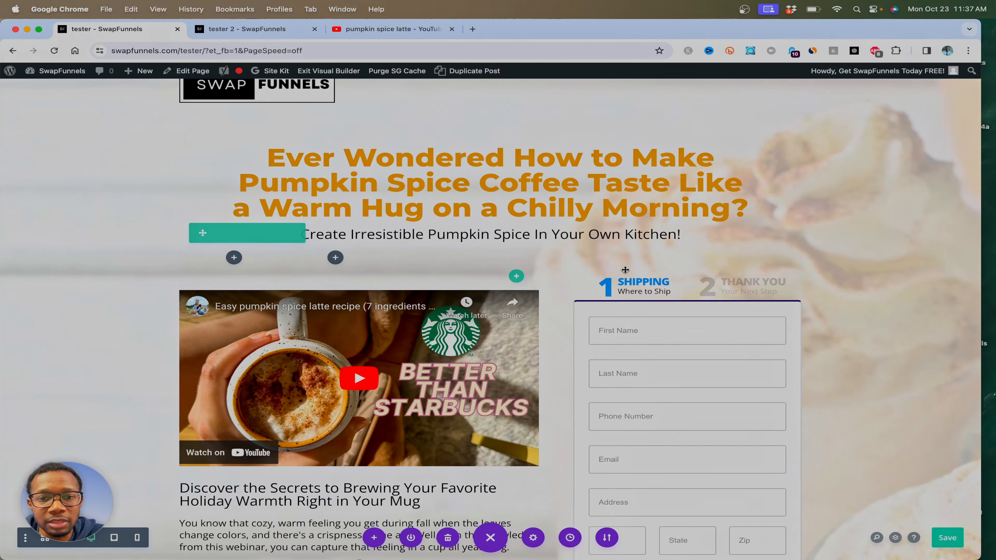
pyautogui.scroll(-12, 572, 349)
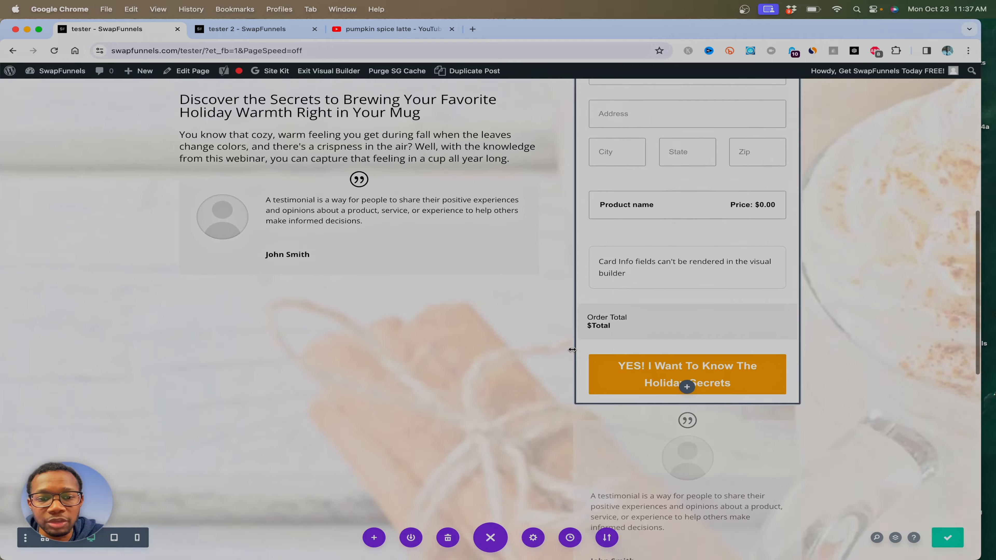
pyautogui.scroll(10, 573, 350)
pyautogui.scroll(-10, 514, 270)
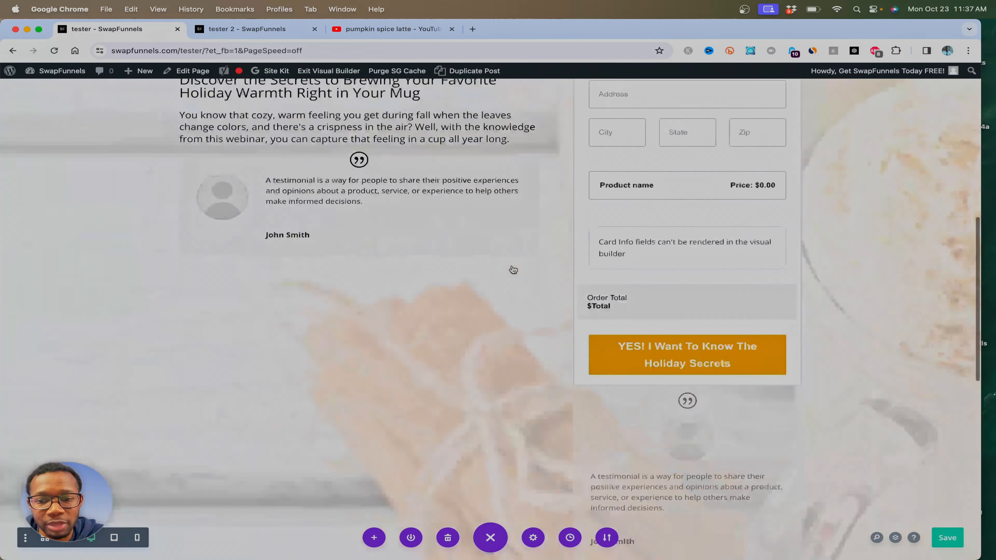
pyautogui.scroll(-2, 514, 270)
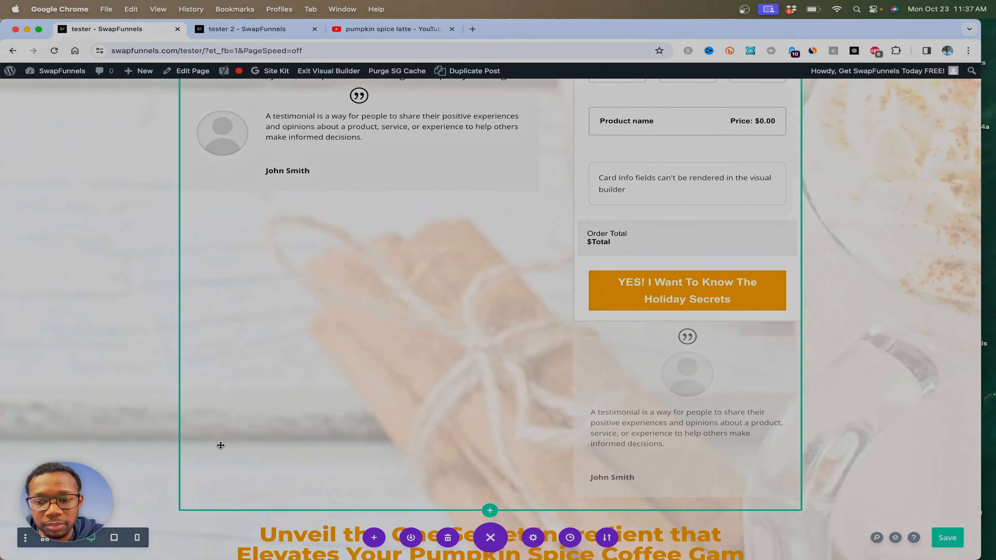
# Step: Check the tester page's layout in phone view and exit the Visual Builder
pyautogui.click(137, 540)
pyautogui.scroll(10, 541, 274)
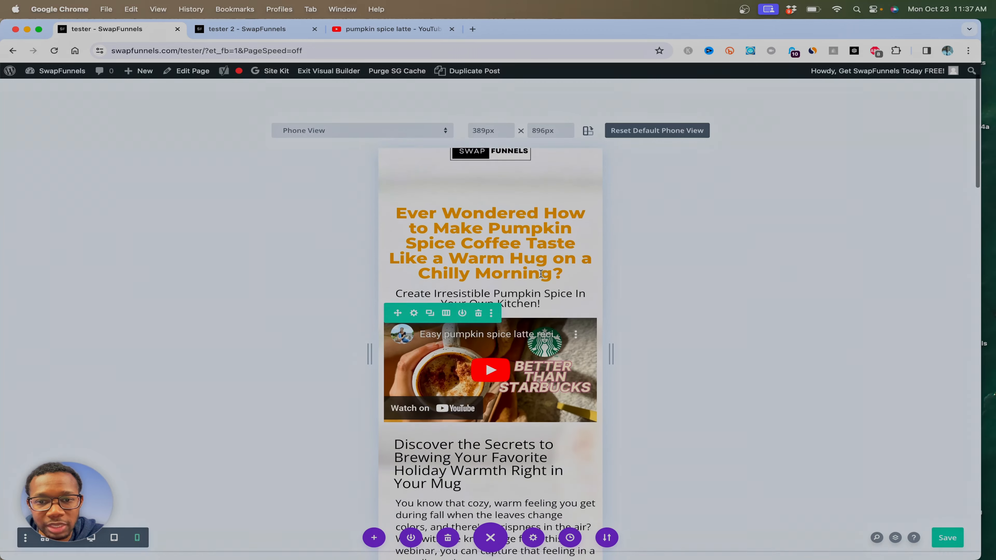
pyautogui.scroll(-8, 541, 274)
pyautogui.scroll(-10, 540, 273)
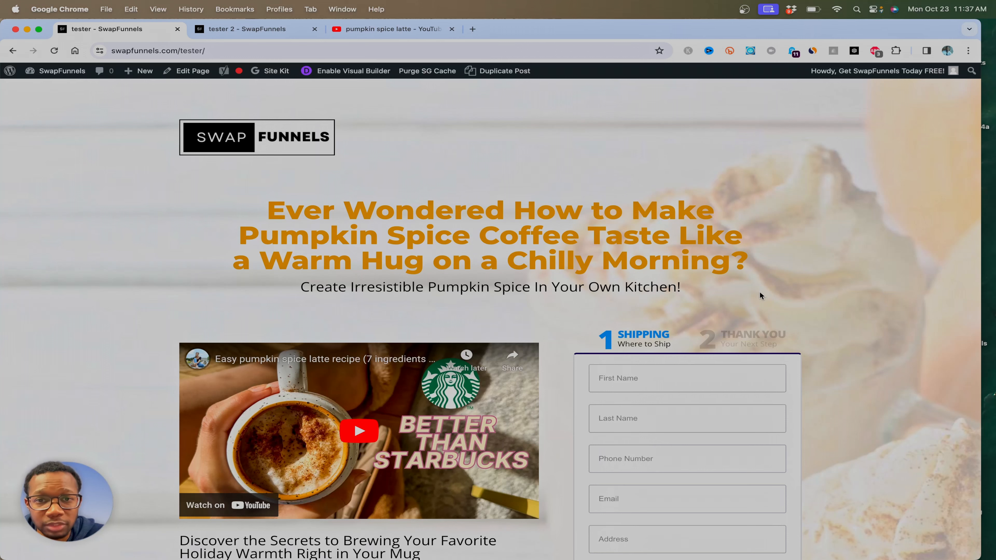
# Step: Review the live tester page from the headline through the checkout form and bullet points to the footer
pyautogui.scroll(-5, 760, 294)
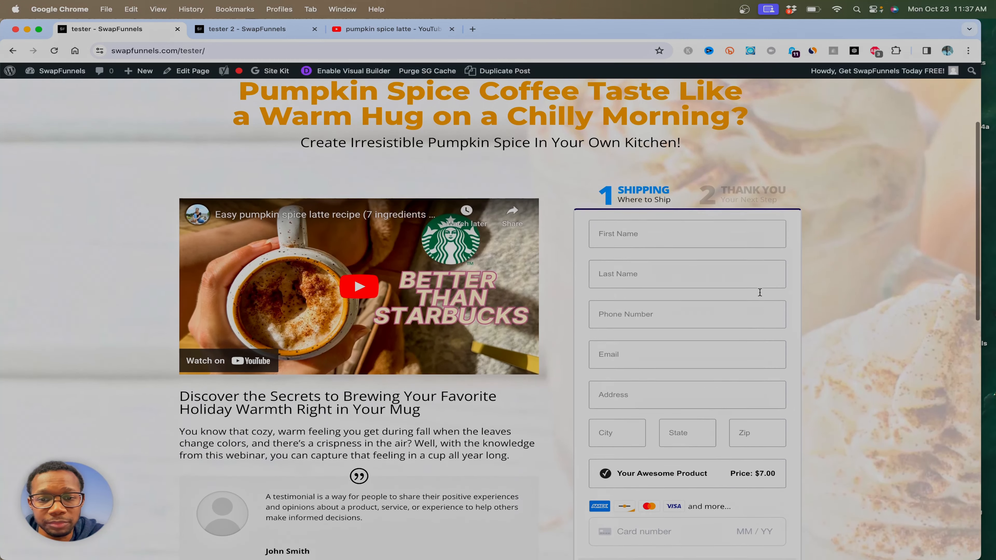
pyautogui.scroll(-8, 760, 292)
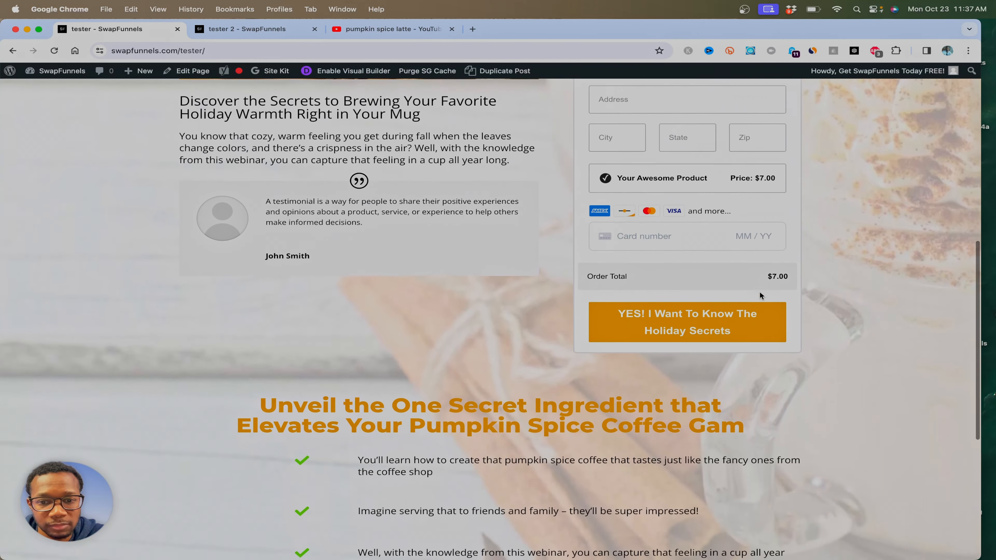
pyautogui.scroll(-6, 761, 295)
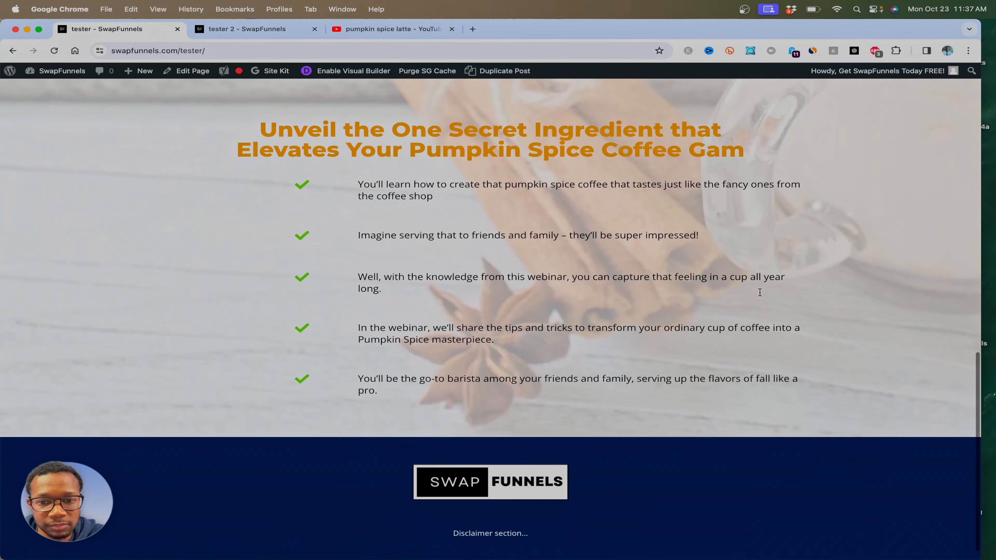
pyautogui.scroll(18, 760, 292)
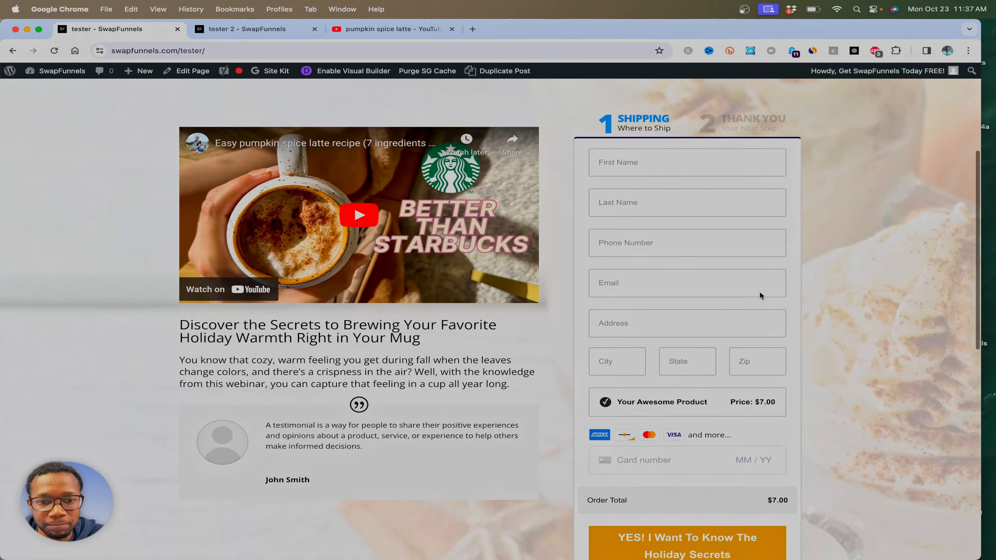
pyautogui.scroll(2, 760, 292)
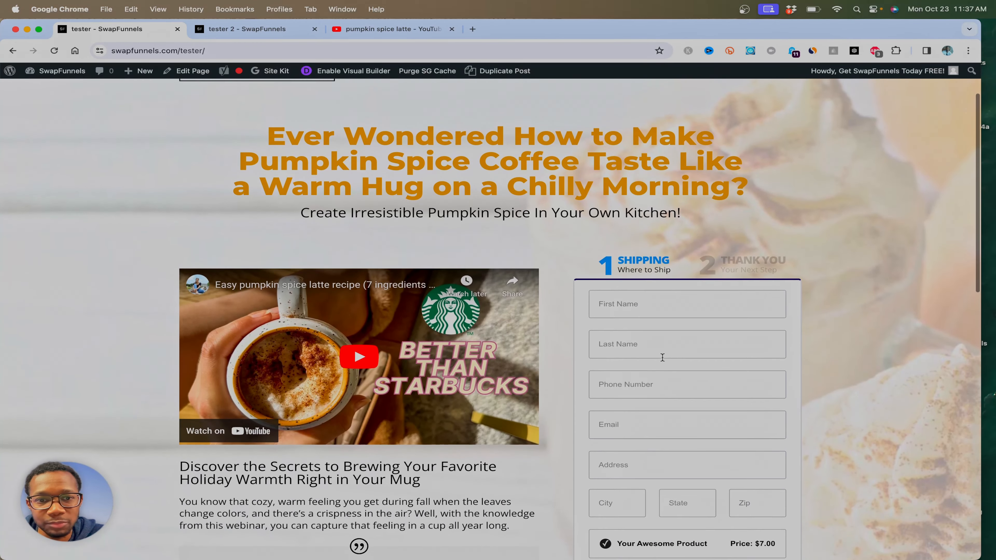
pyautogui.scroll(-6, 662, 357)
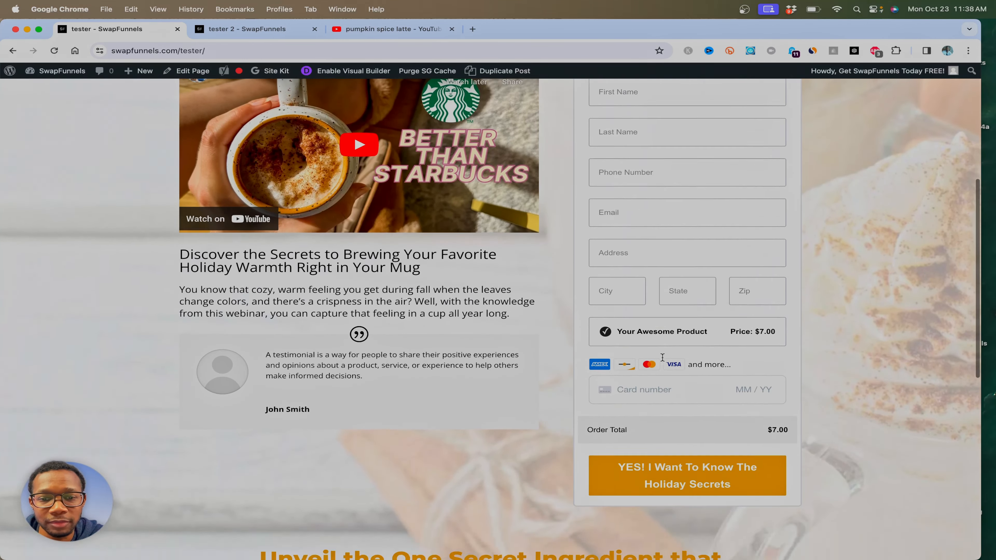
# Step: Switch to the tester 2 page and look over its headlines, video, upsell form and bullet points
pyautogui.click(246, 30)
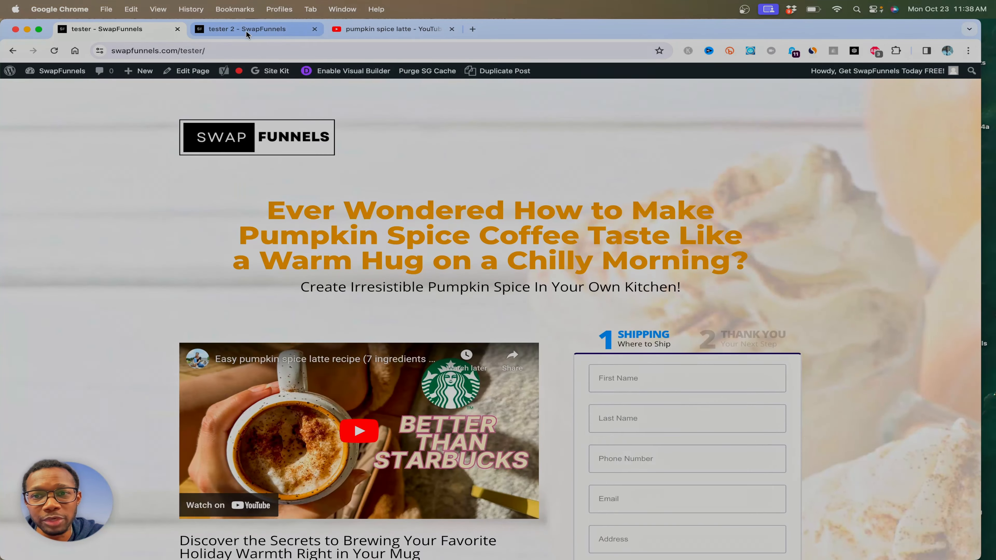
pyautogui.scroll(-12, 396, 286)
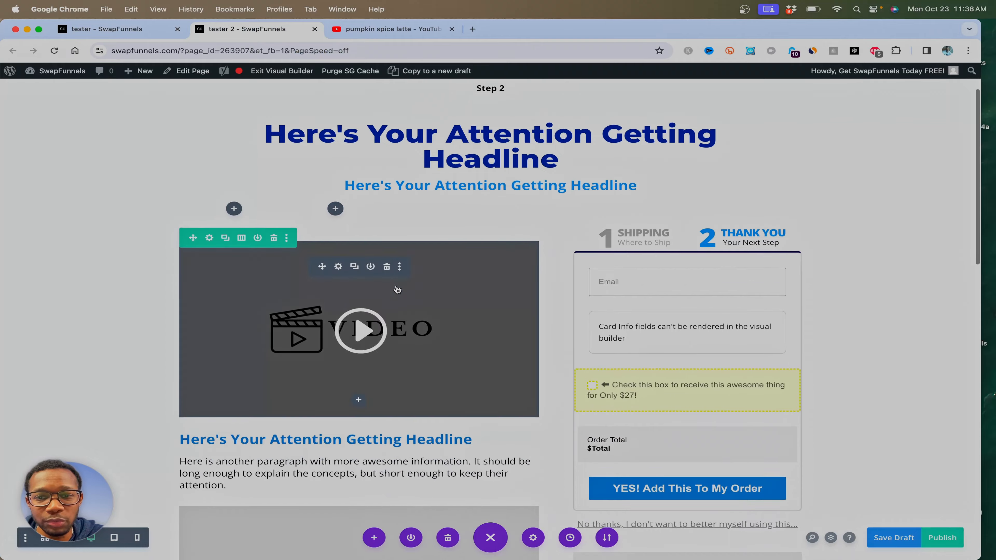
pyautogui.scroll(-8, 397, 286)
pyautogui.scroll(20, 397, 286)
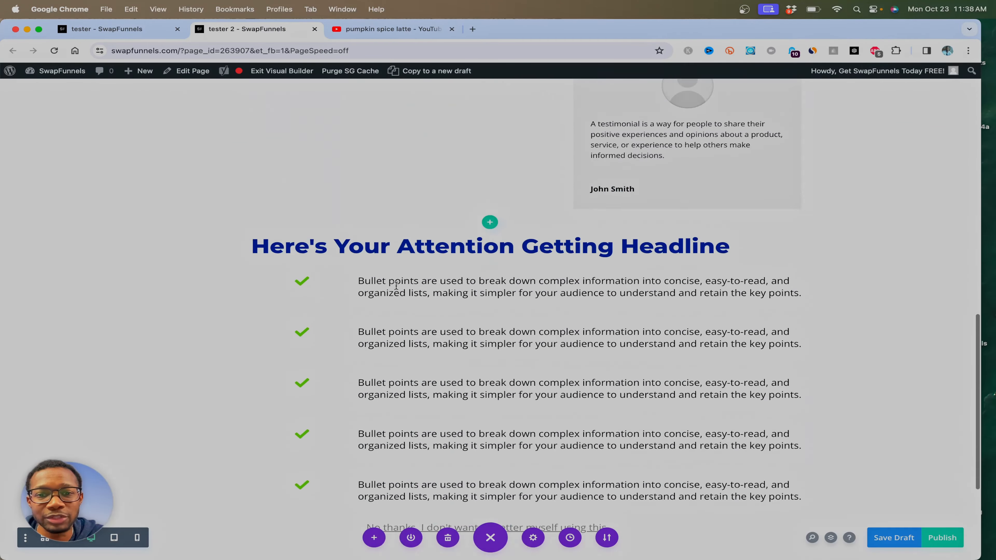